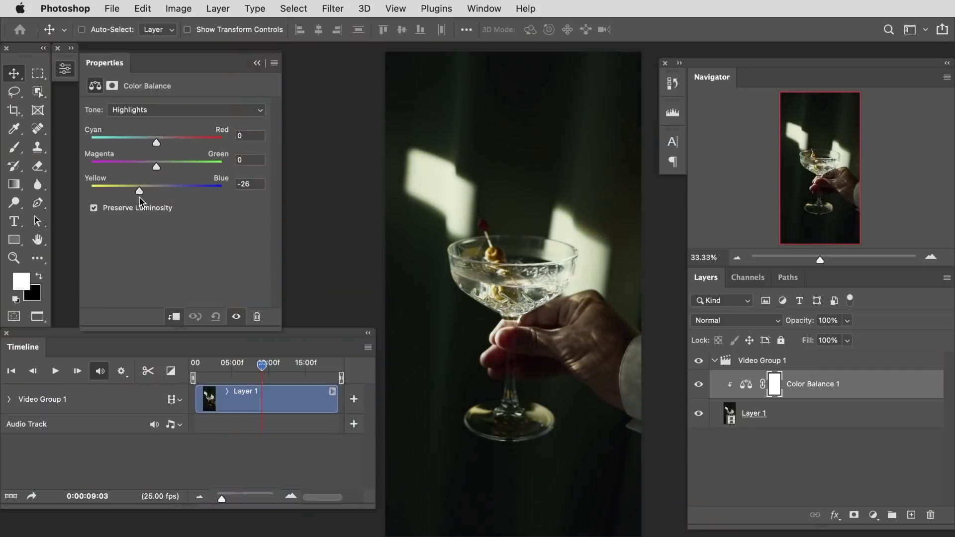
# Set the Color Balance midtones to Yellow-Blue -32 and Cyan-Red +30
pyautogui.moveTo(139, 194); pyautogui.dragTo(136, 195)
pyautogui.moveTo(156, 140); pyautogui.dragTo(176, 139)
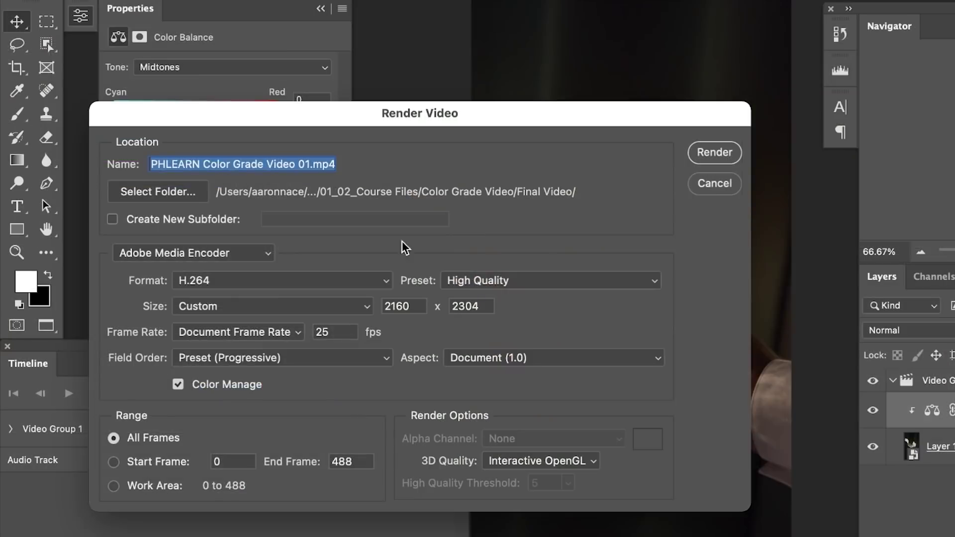
# Choose Adobe Media Encoder as the renderer and pick H.264 from the format list
pyautogui.click(225, 252)
pyautogui.click(225, 252)
pyautogui.click(243, 278)
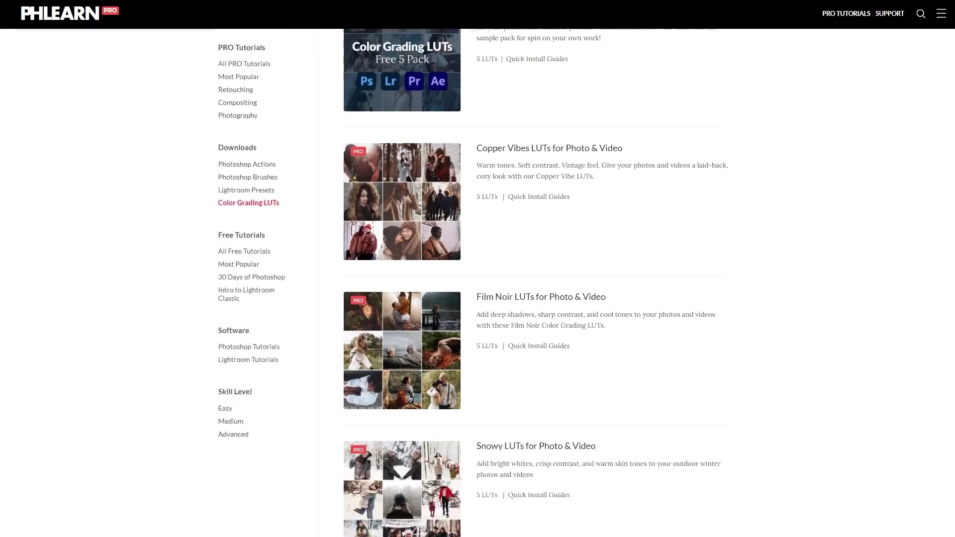
pyautogui.scroll(-15, 477, 279)
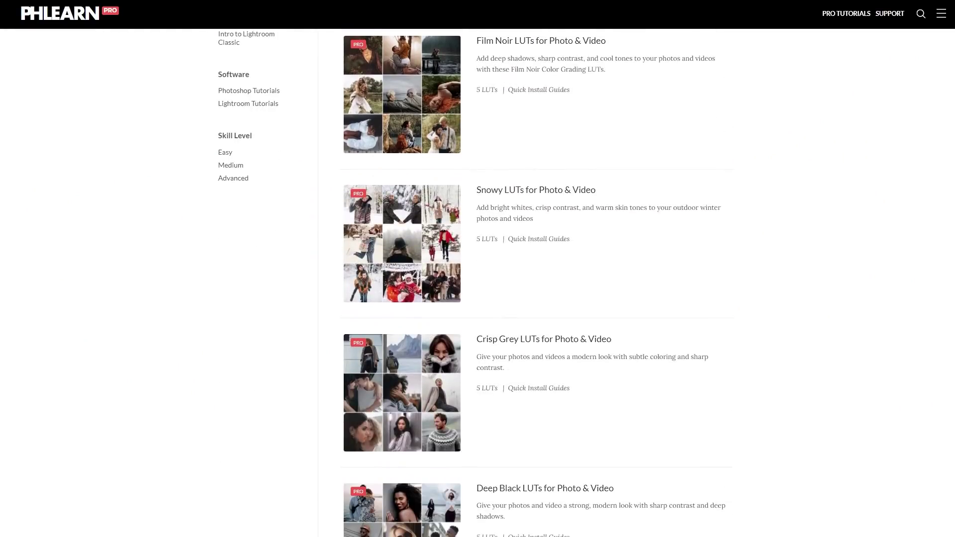
pyautogui.scroll(-20, 534, 282)
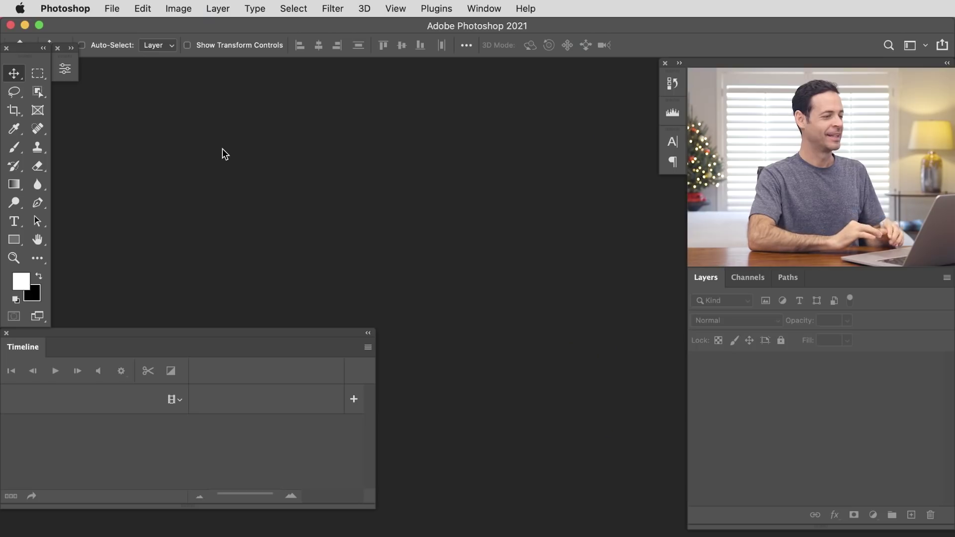
# Open PHLEARN Color Grade Video 01.mp4 from the Sample Videos folder
pyautogui.click(112, 7)
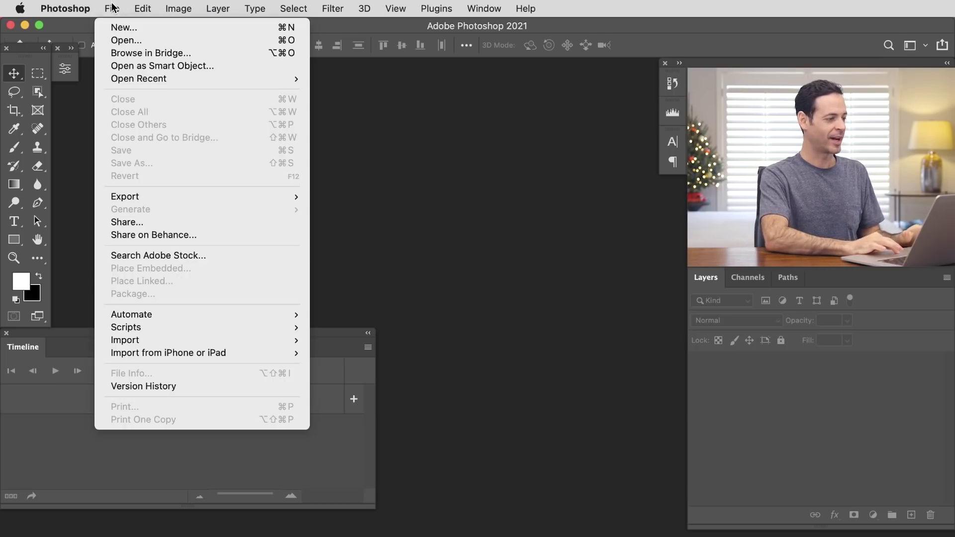
pyautogui.click(124, 40)
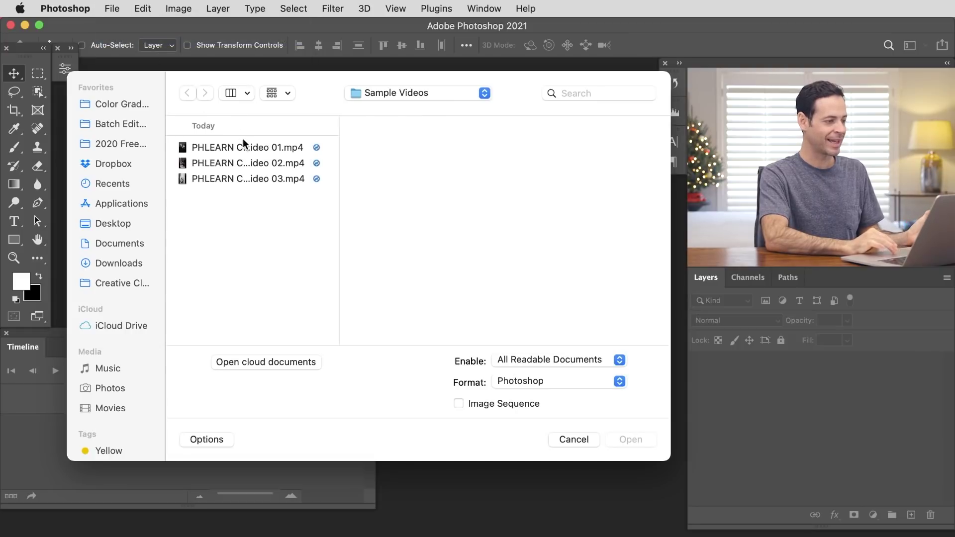
pyautogui.click(247, 147)
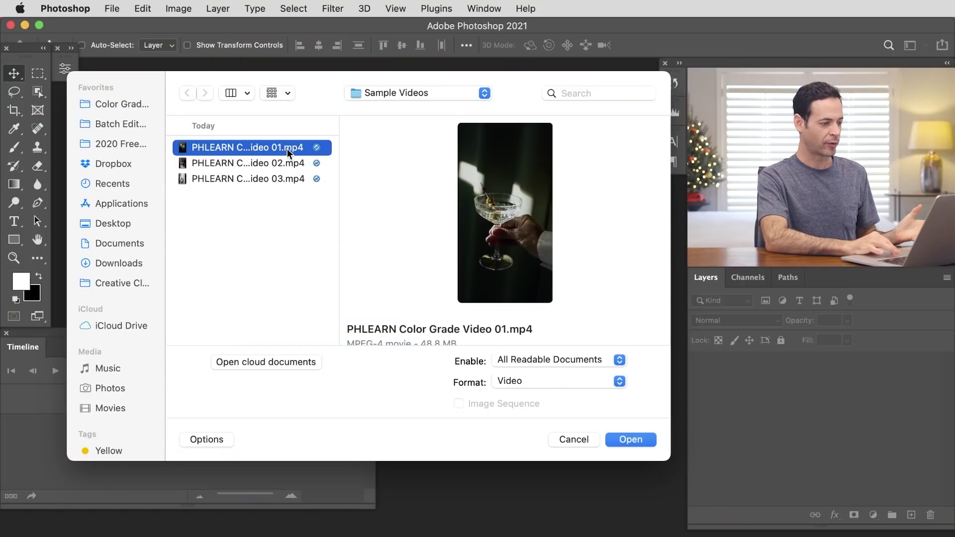
pyautogui.click(632, 440)
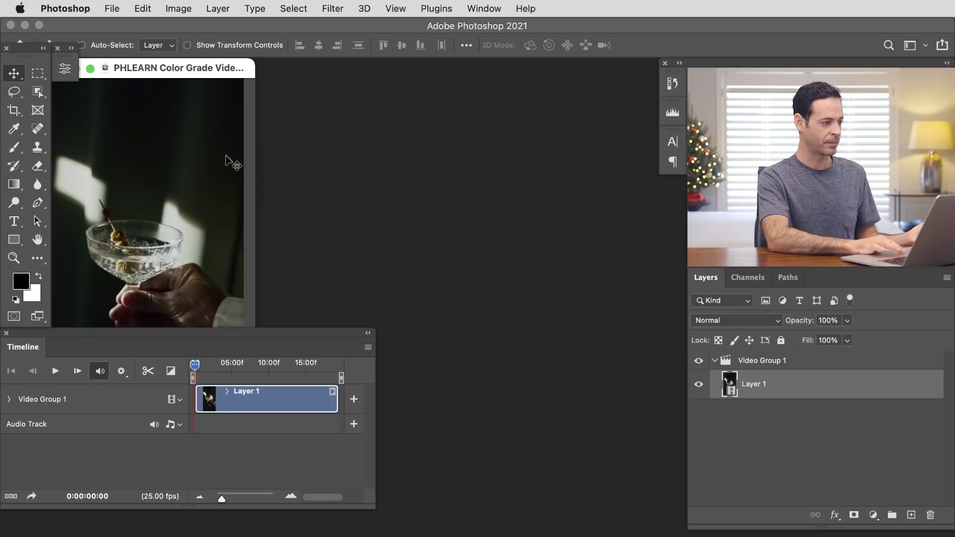
# Float the video document in its own window and check that the Timeline panel is enabled
pyautogui.moveTo(196, 72); pyautogui.dragTo(540, 91)
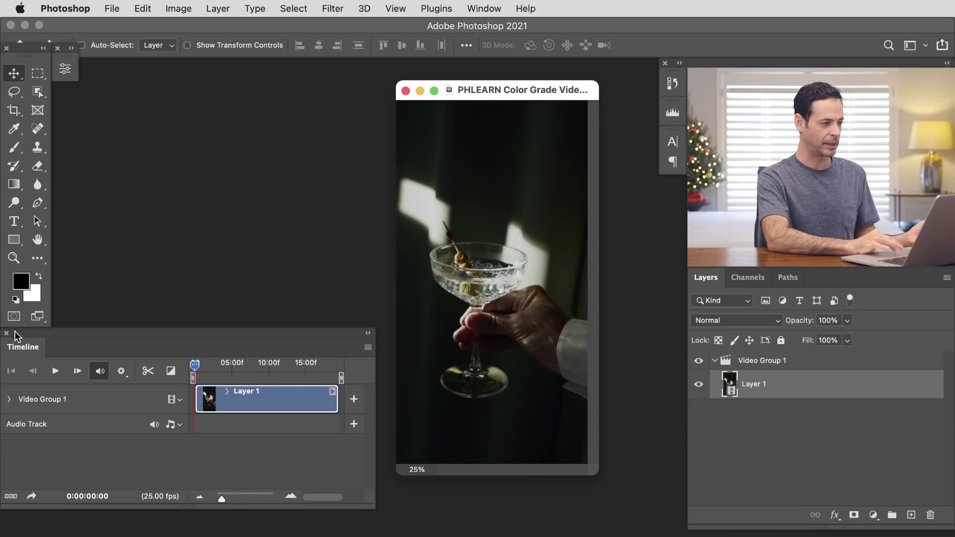
pyautogui.click(485, 10)
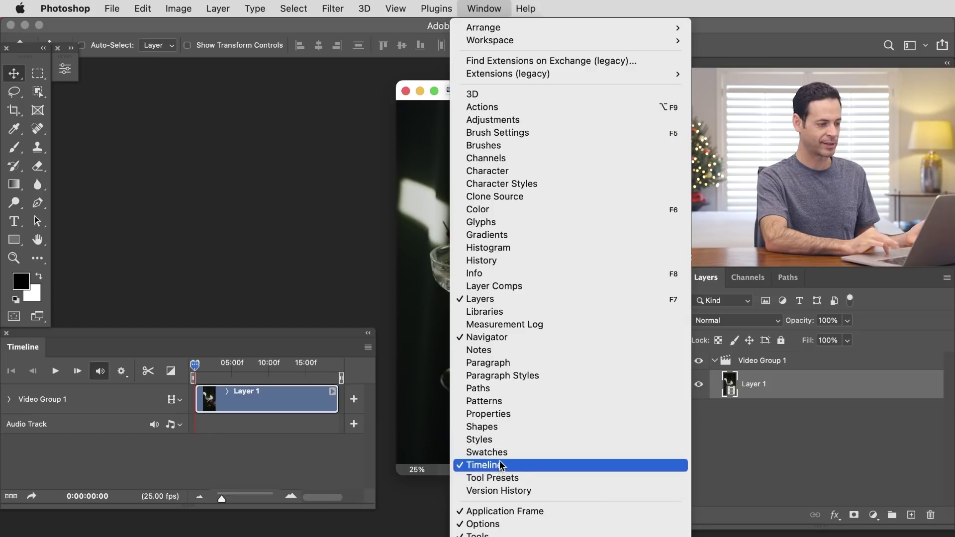
pyautogui.click(302, 225)
# Switch to full-screen mode, zoom in and recentre the frame, then start playback
pyautogui.press('f')
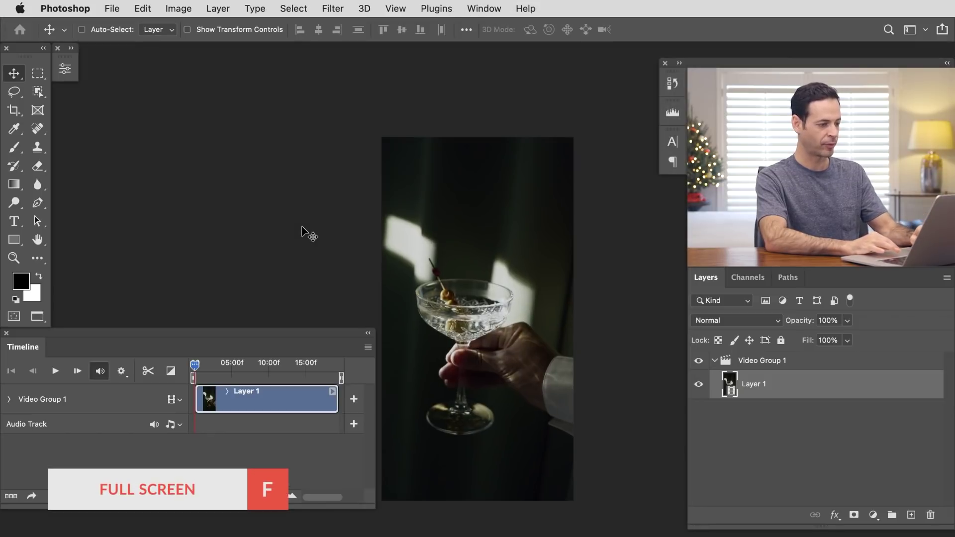
pyautogui.moveTo(317, 287); pyautogui.dragTo(341, 252)
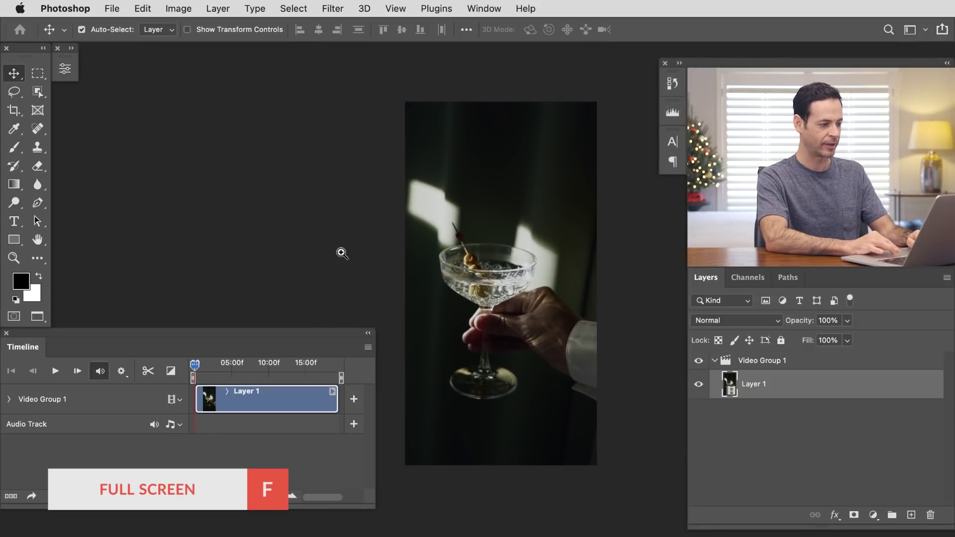
pyautogui.press('super+plus')
pyautogui.moveTo(418, 298); pyautogui.dragTo(423, 320)
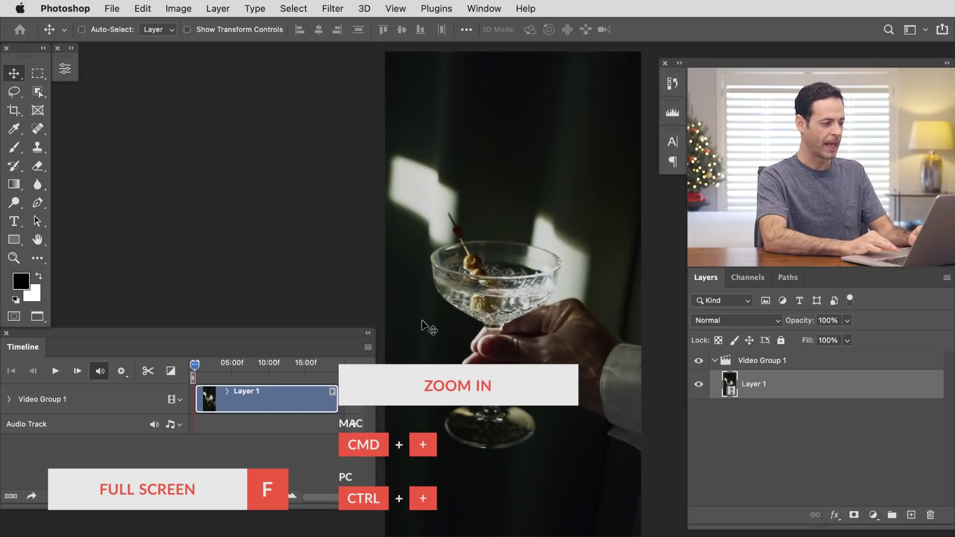
pyautogui.click(56, 374)
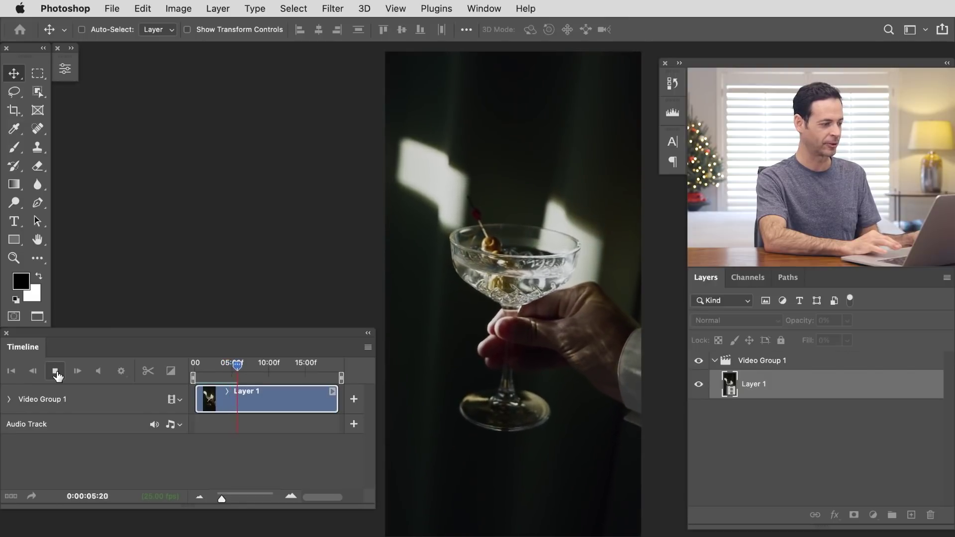
# Stop playback at 0:00:09:03 and select Video Group 1
pyautogui.press('space')
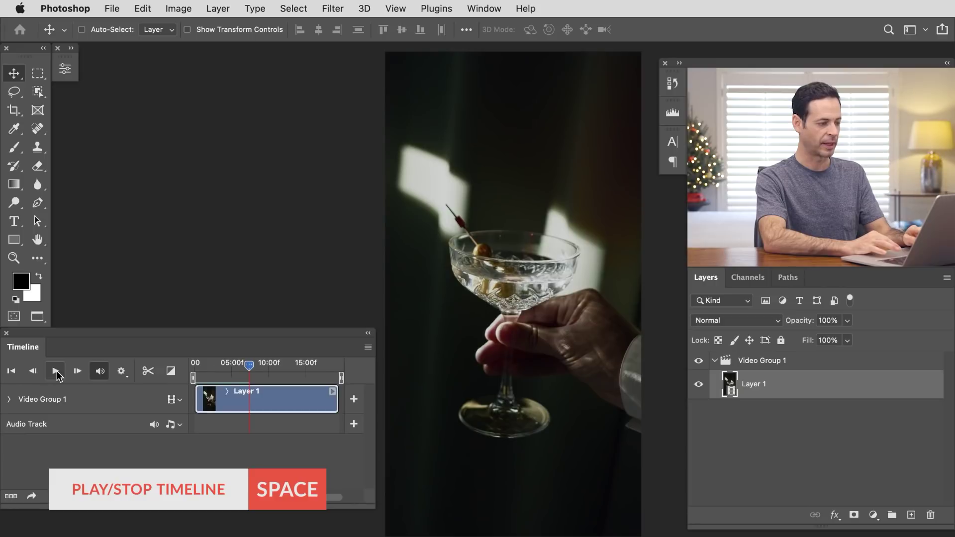
pyautogui.press('space')
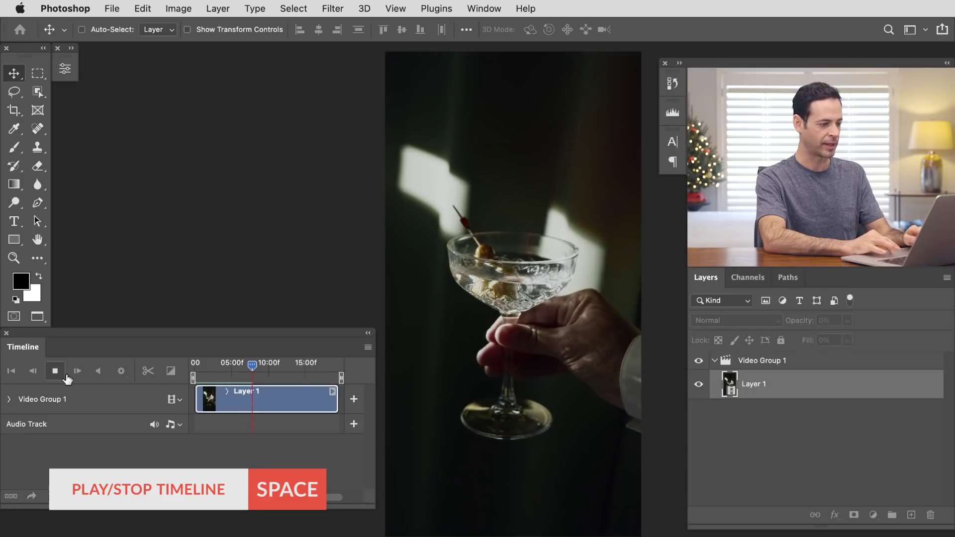
pyautogui.press('space')
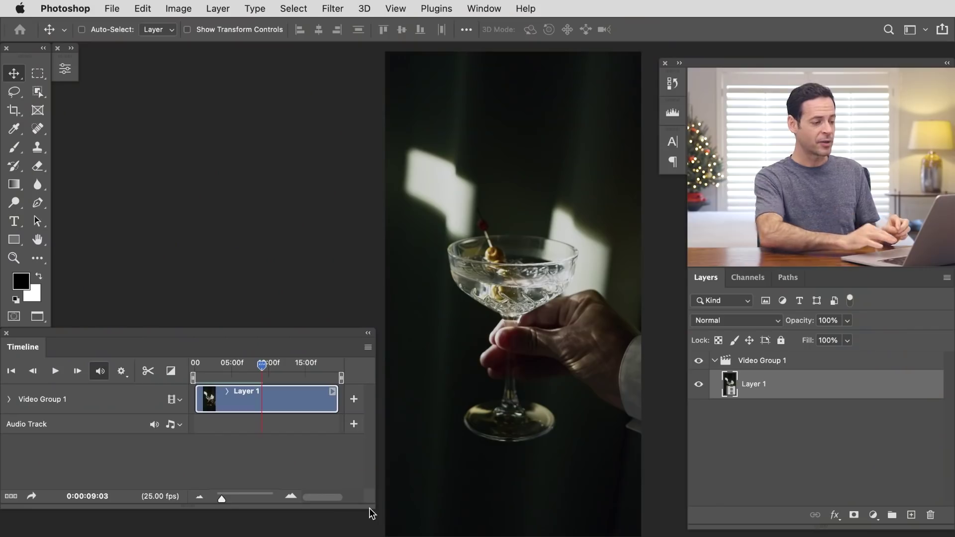
pyautogui.click(771, 368)
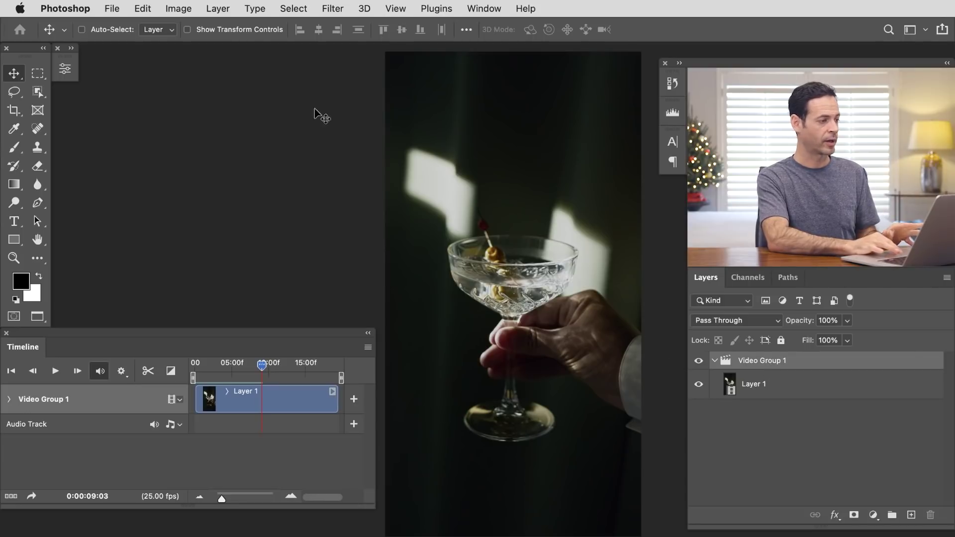
# Add a Color Balance 1 adjustment layer above the martini clip
pyautogui.click(218, 9)
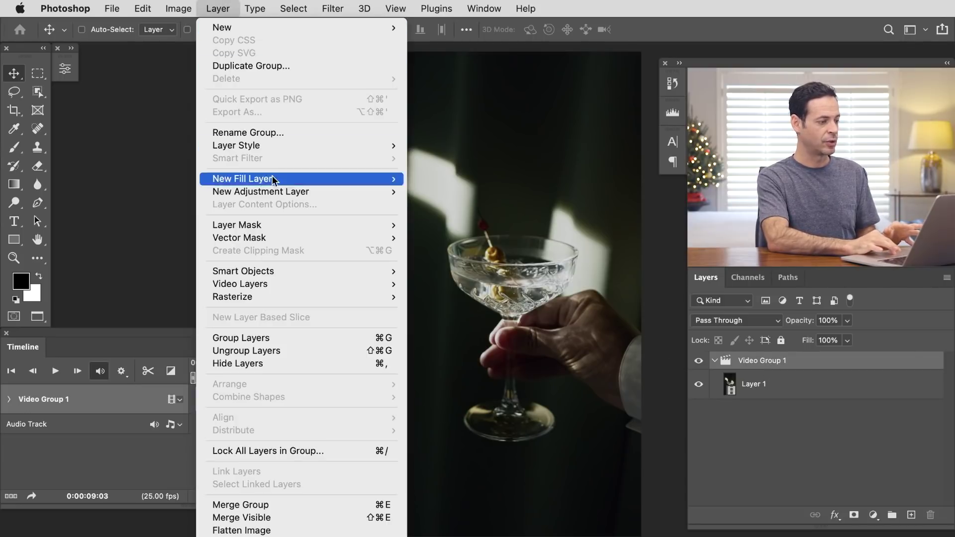
pyautogui.moveTo(285, 196)
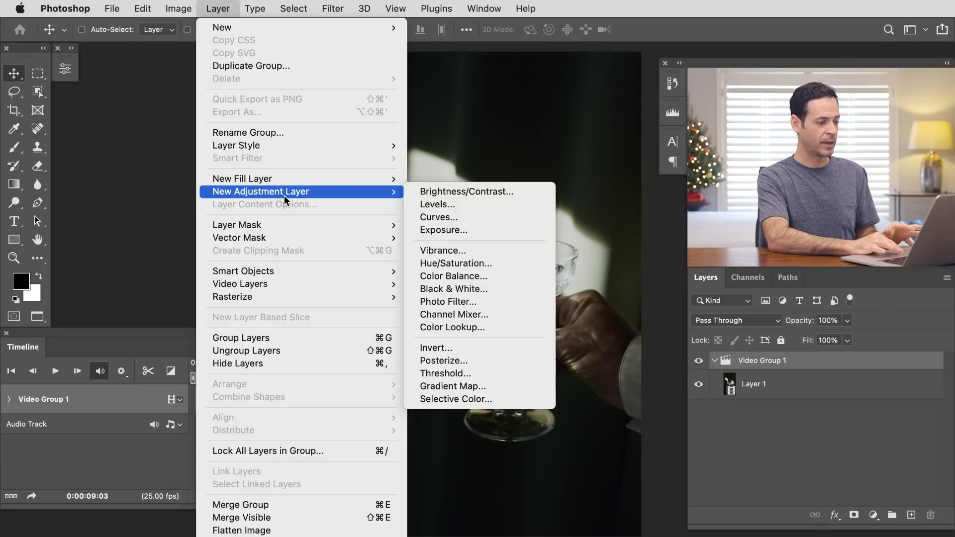
pyautogui.click(467, 277)
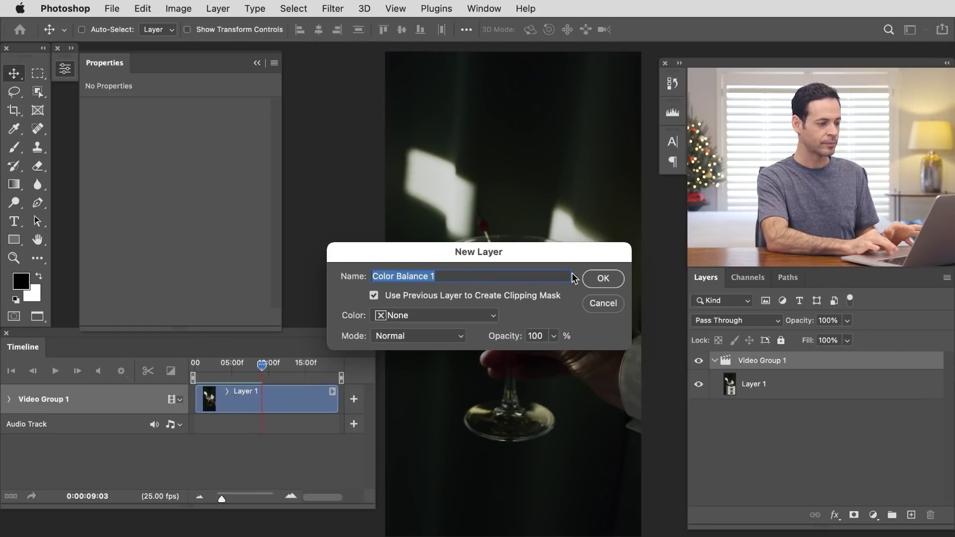
pyautogui.click(600, 279)
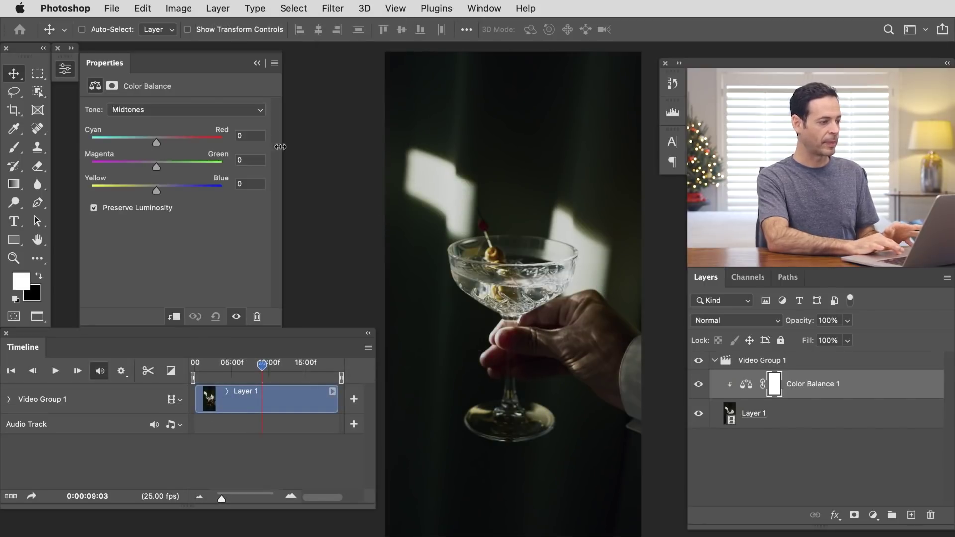
# Set highlights to Yellow-Blue −32 and Cyan-Red +34, and midtones to Magenta-Green −10
pyautogui.click(196, 112)
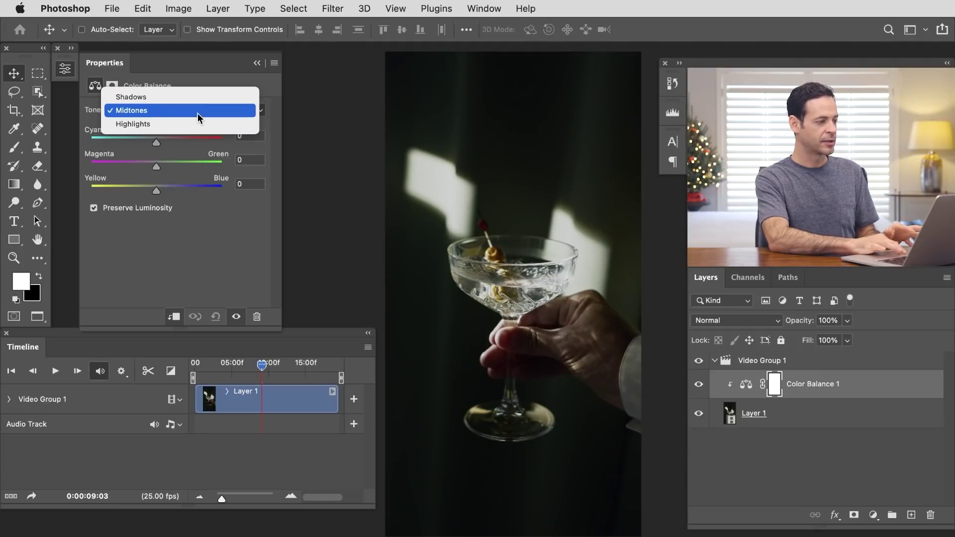
pyautogui.click(198, 124)
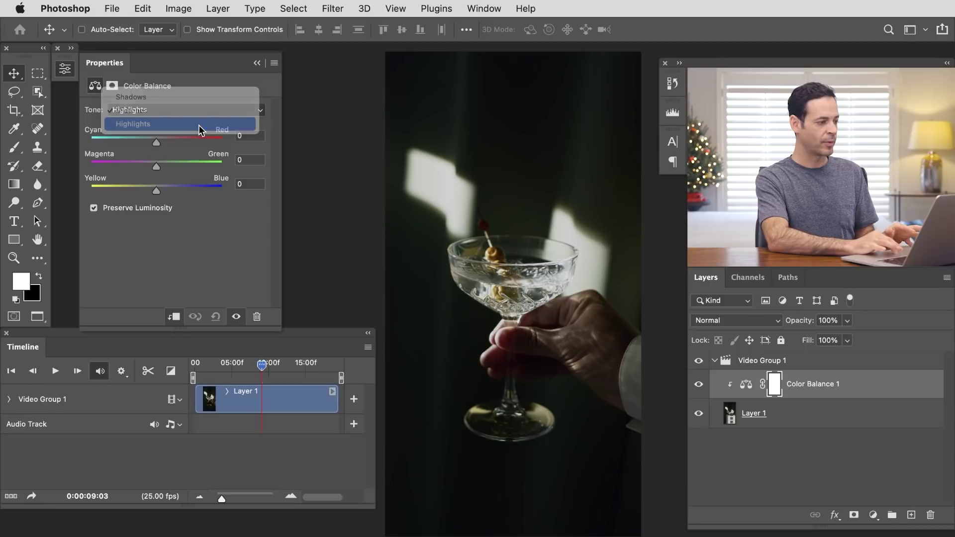
pyautogui.moveTo(158, 190); pyautogui.dragTo(139, 198)
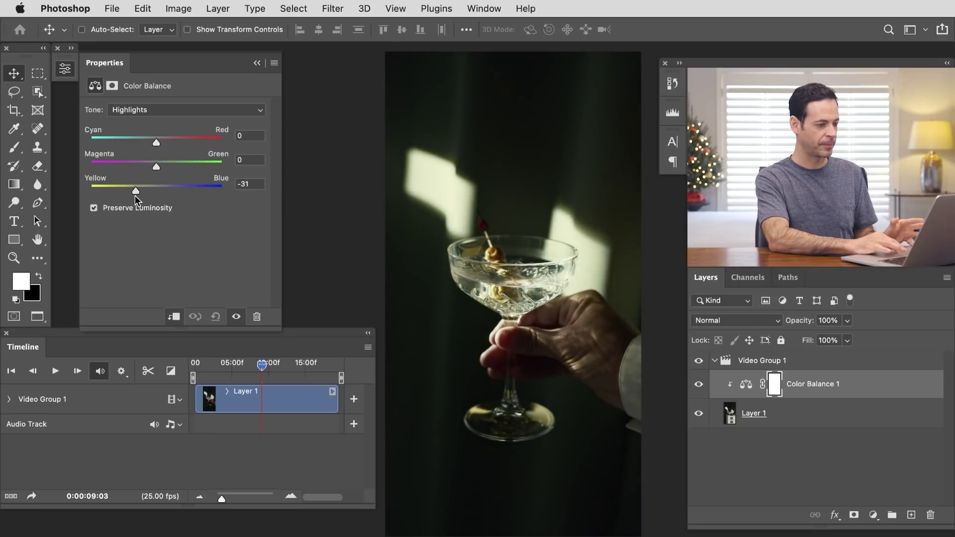
pyautogui.moveTo(156, 142); pyautogui.dragTo(176, 143)
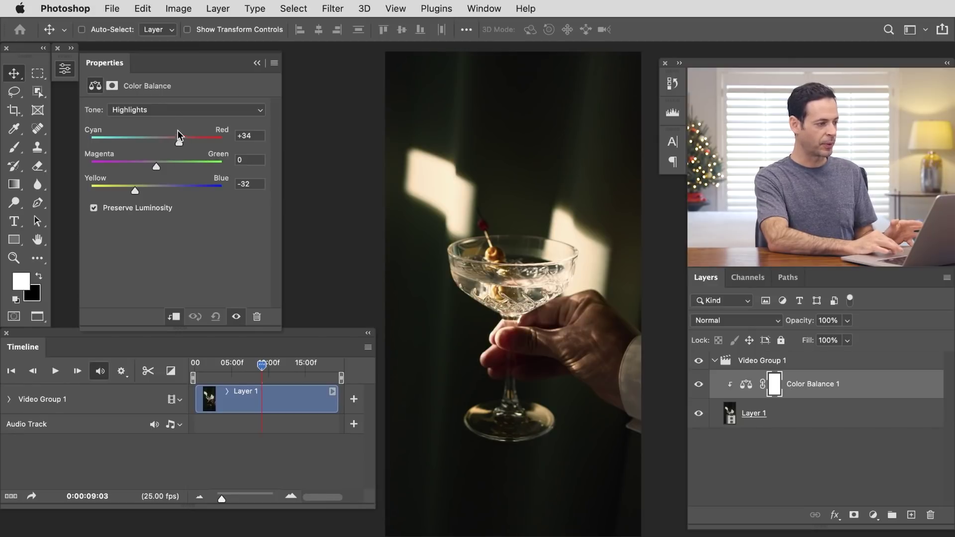
pyautogui.click(171, 109)
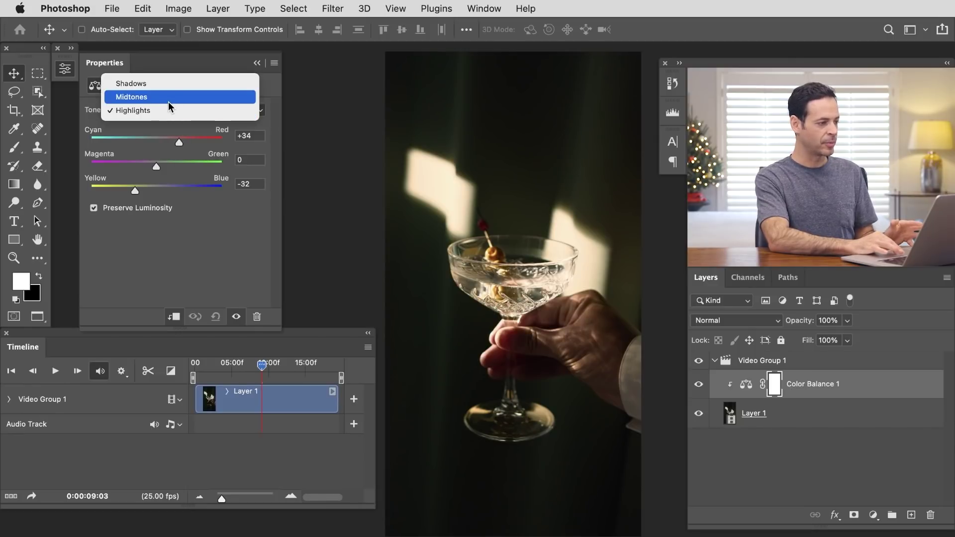
pyautogui.click(168, 98)
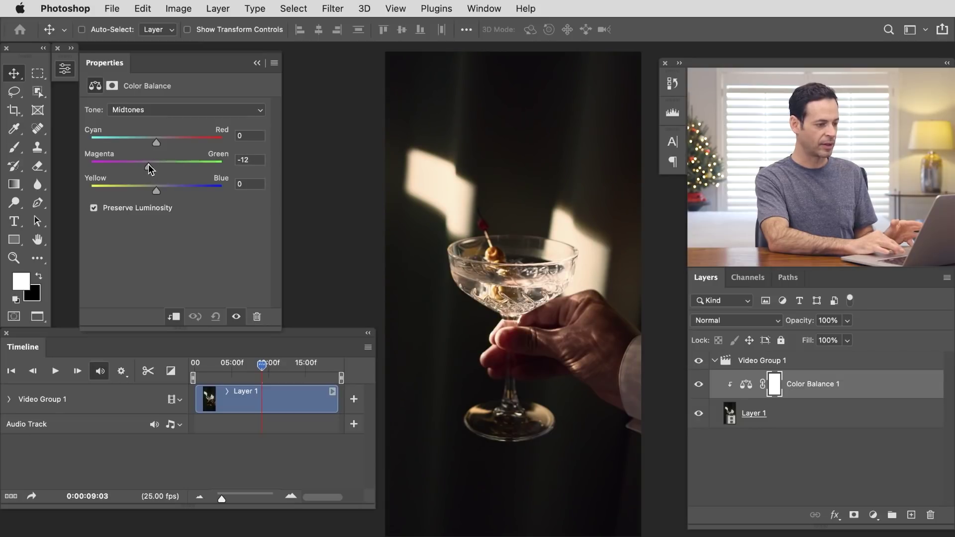
pyautogui.moveTo(150, 165); pyautogui.dragTo(150, 164)
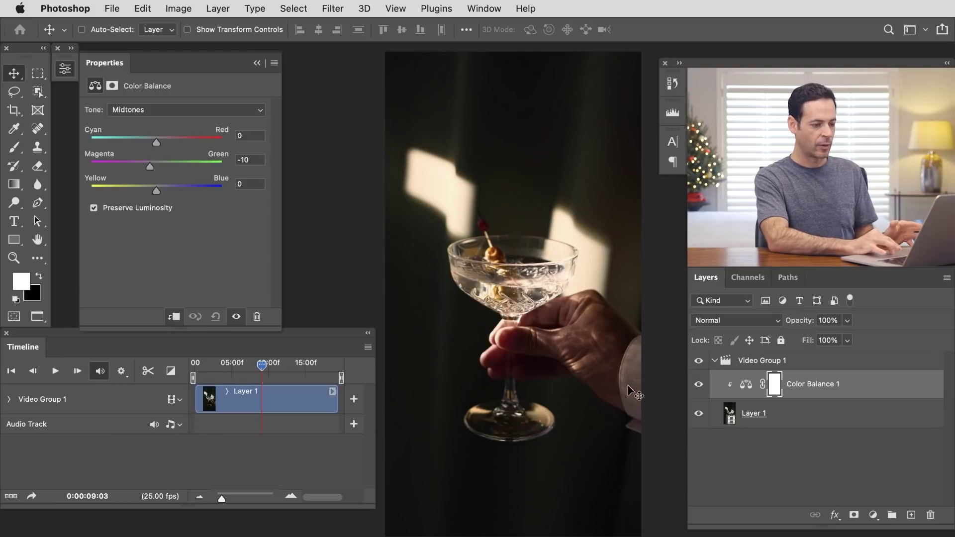
# Toggle Color Balance 1 on and off repeatedly to compare before and after, ending visible
pyautogui.click(700, 385)
pyautogui.click(700, 385)
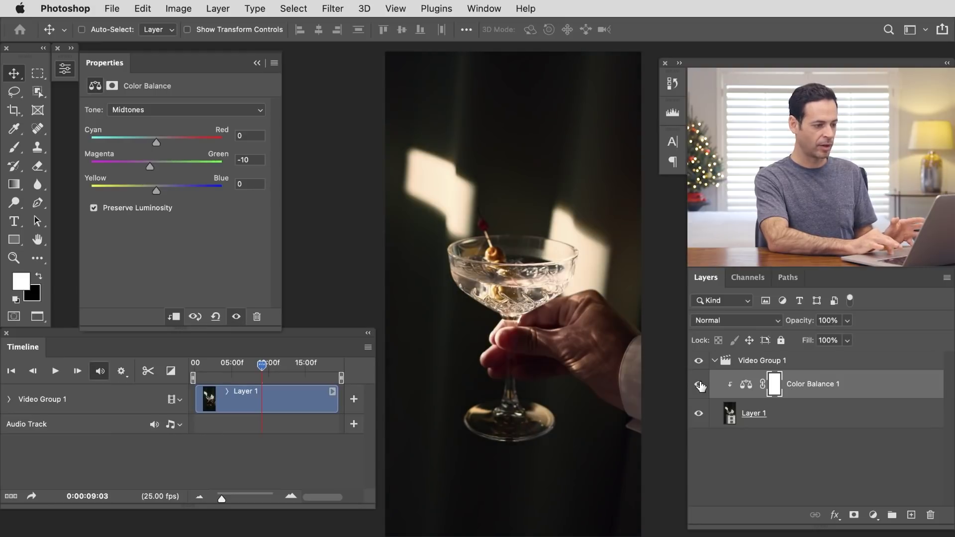
pyautogui.click(700, 385)
pyautogui.click(700, 385)
pyautogui.click(701, 385)
pyautogui.click(700, 386)
pyautogui.click(700, 385)
pyautogui.click(701, 385)
pyautogui.click(700, 385)
pyautogui.click(700, 385)
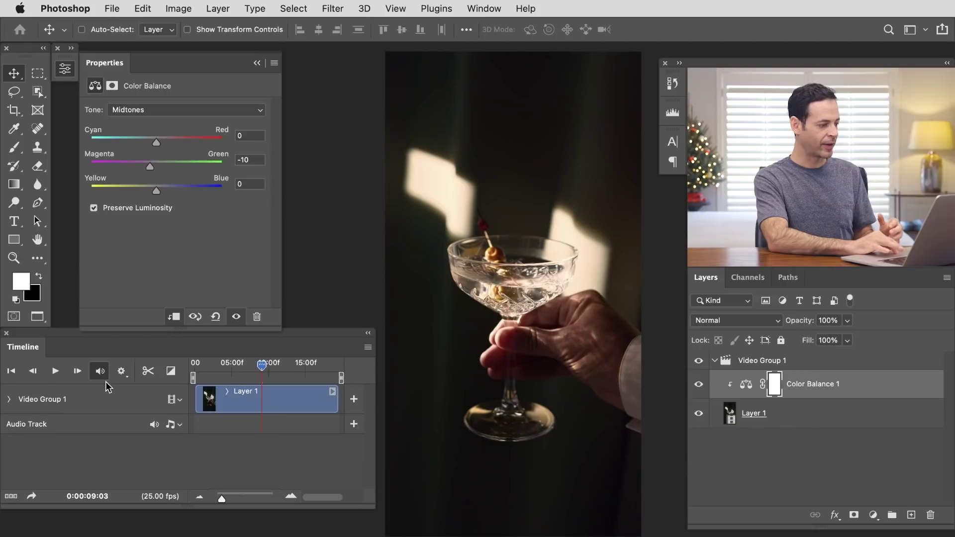
# Play the clip to review the grade, hiding Color Balance 1 during playback
pyautogui.click(57, 371)
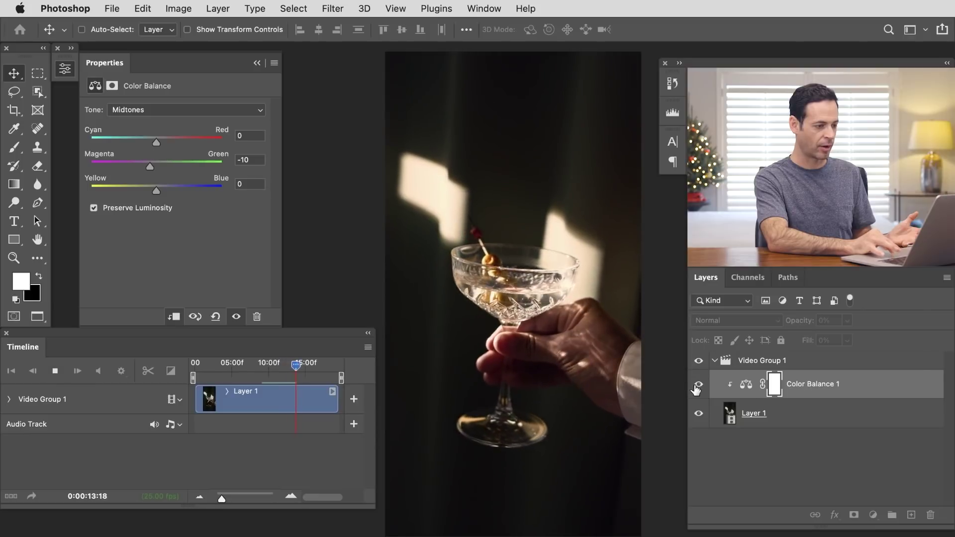
pyautogui.press('space')
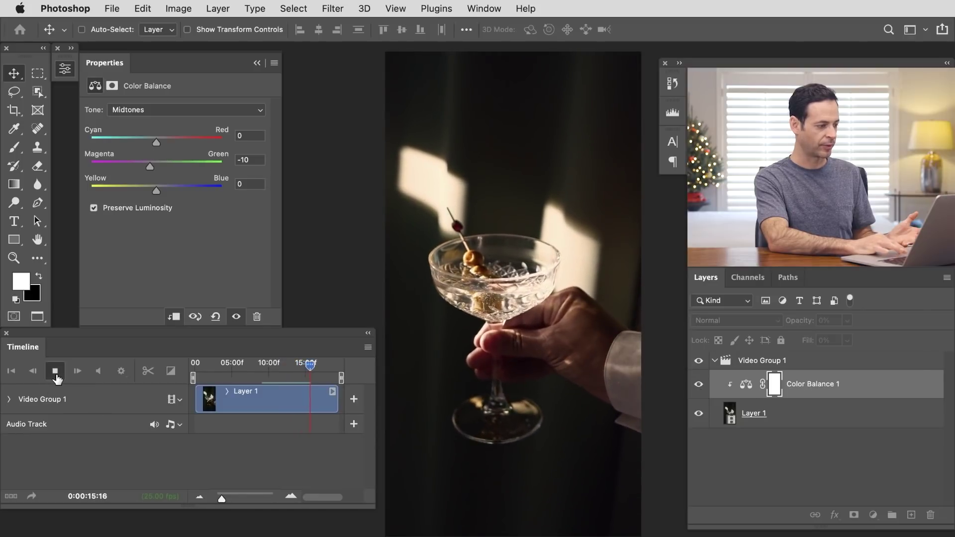
pyautogui.click(699, 385)
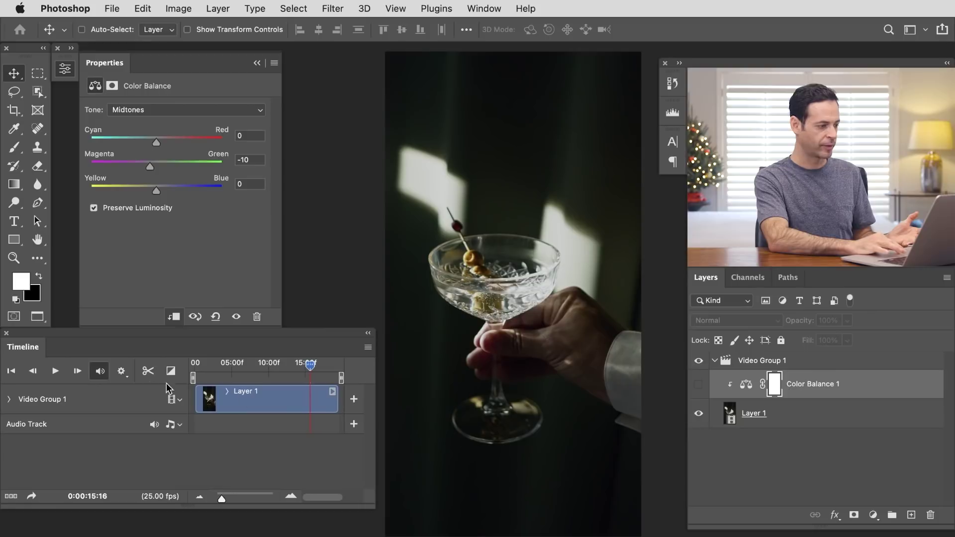
pyautogui.click(54, 372)
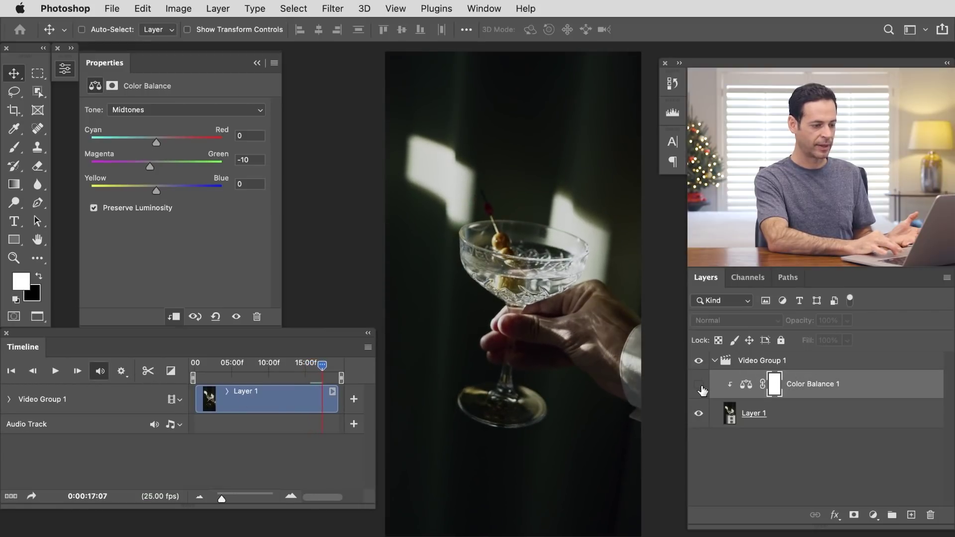
pyautogui.click(57, 371)
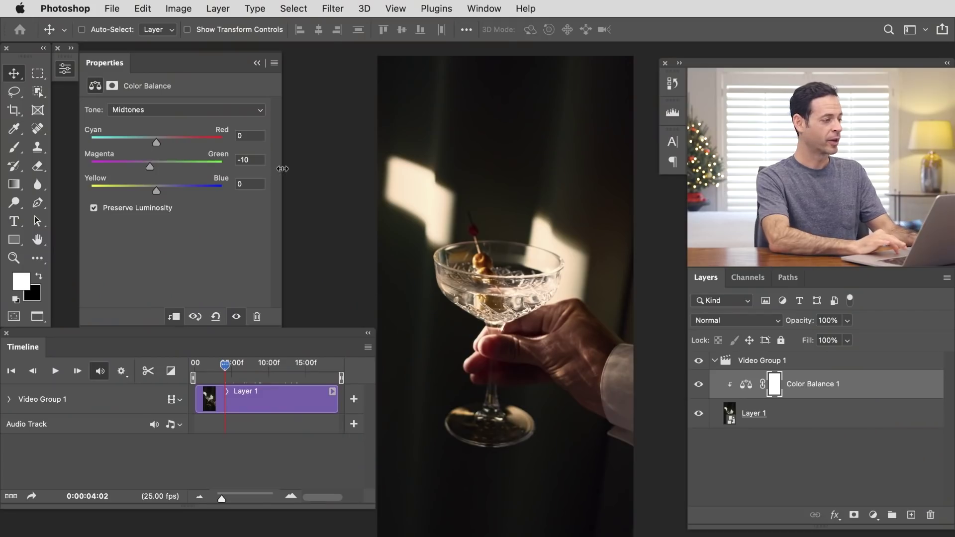
pyautogui.click(112, 7)
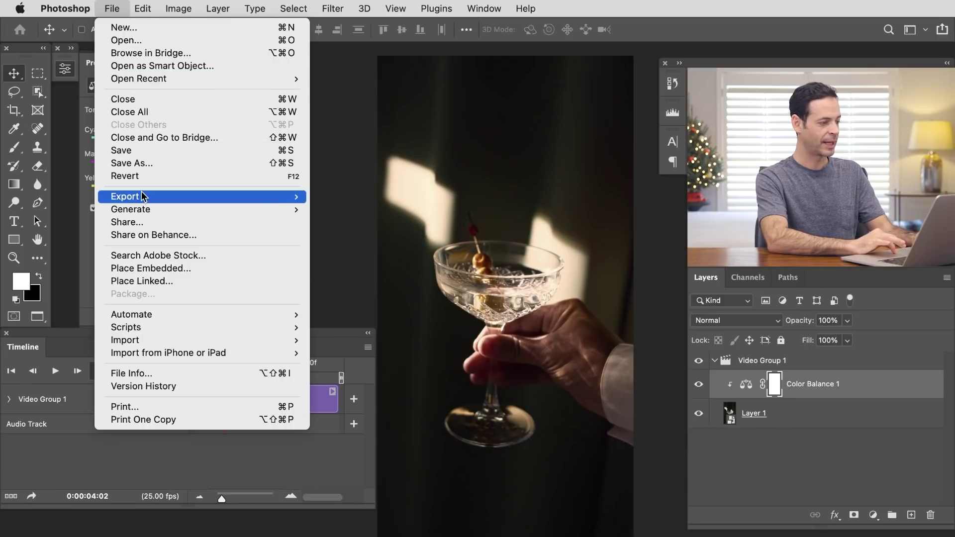
# Open Render Video with Adobe Media Encoder, H.264, and Size set to Document Size (1080 × 2048)
pyautogui.moveTo(142, 197)
pyautogui.click(377, 394)
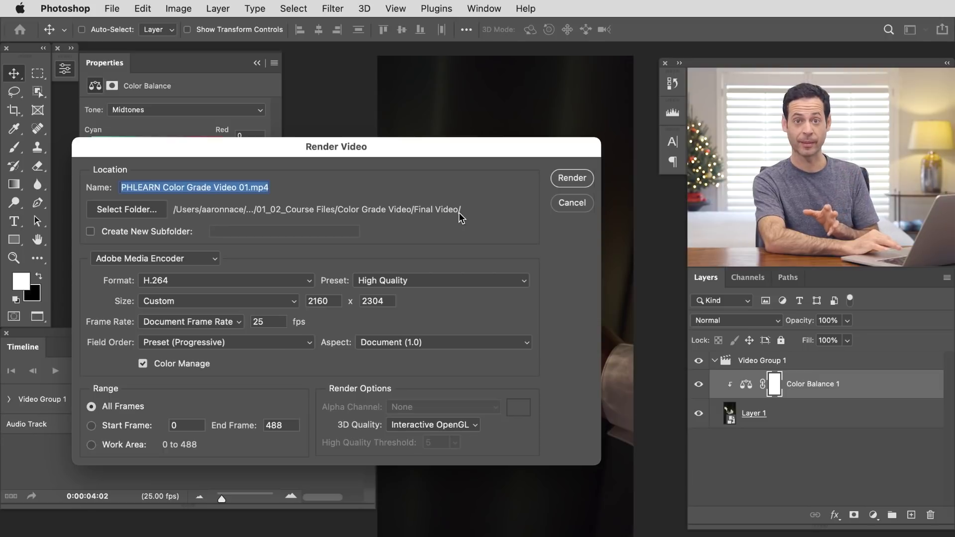
pyautogui.click(182, 261)
pyautogui.click(182, 260)
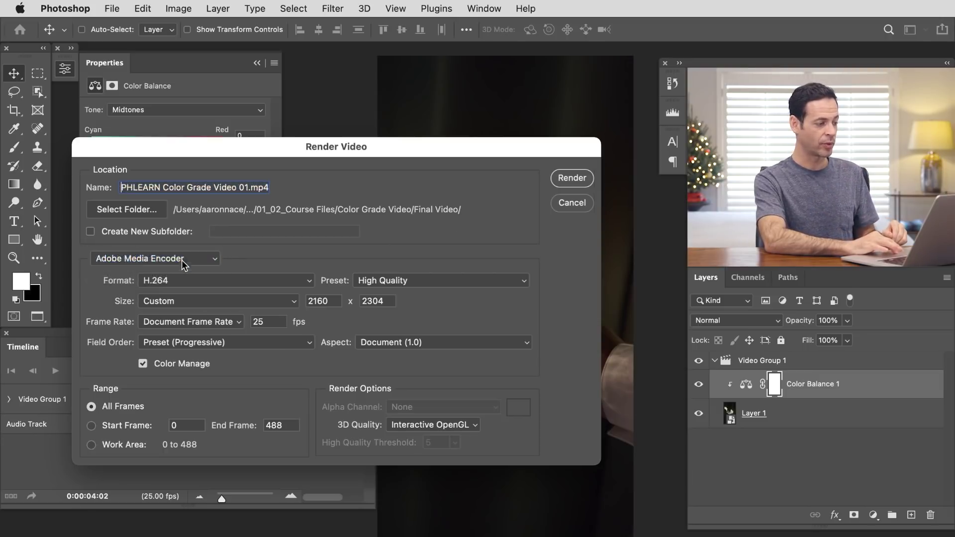
pyautogui.click(195, 281)
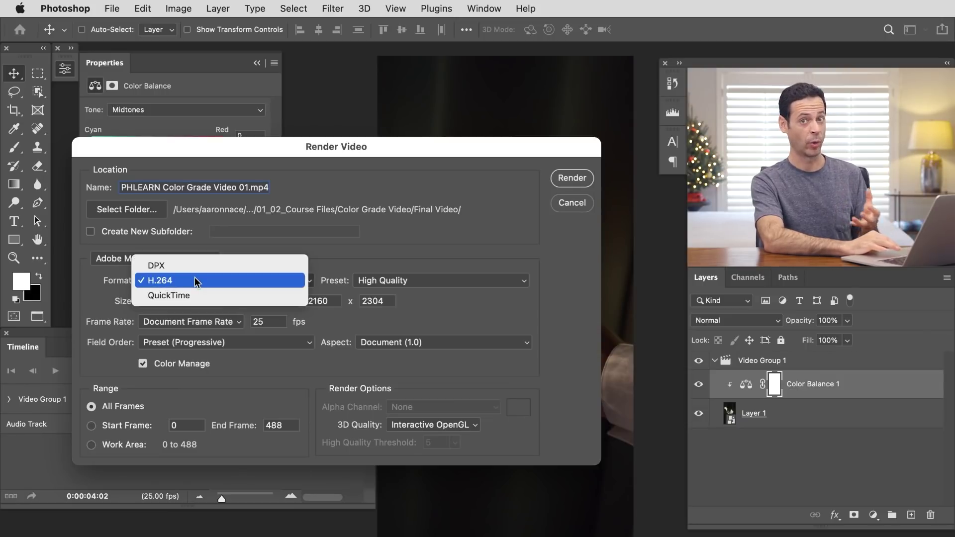
pyautogui.click(351, 256)
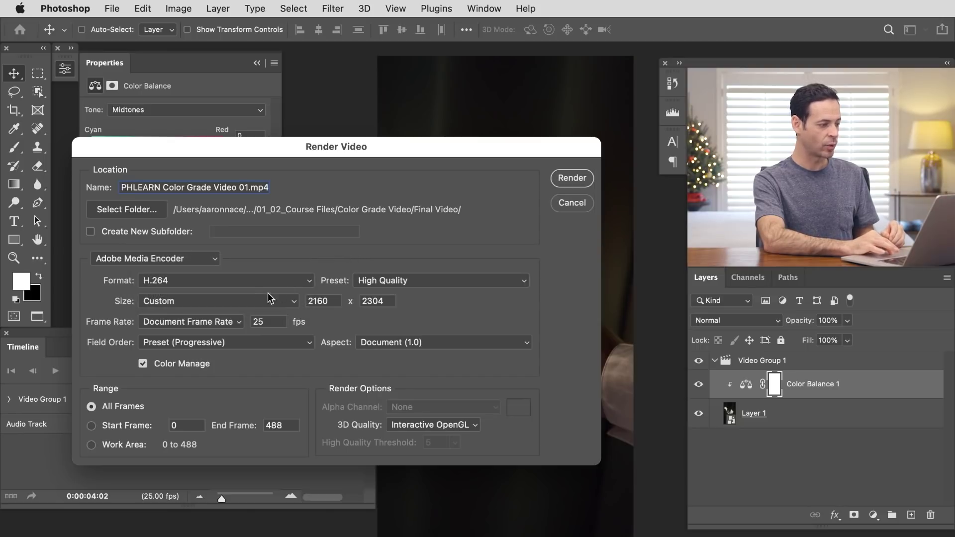
pyautogui.click(252, 302)
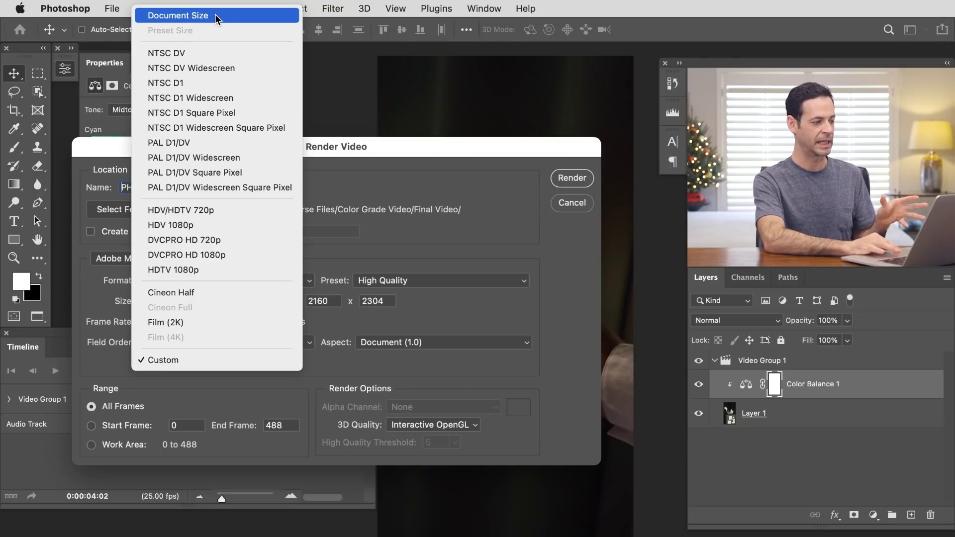
pyautogui.click(215, 15)
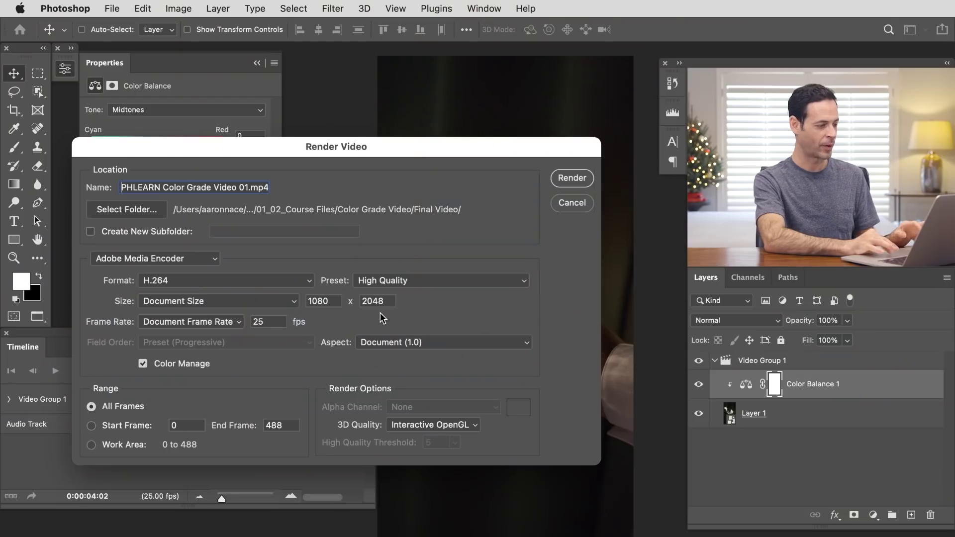
# Render at Document Frame Rate, replacing the existing PHLEARN Color Grade Video 01.mp4
pyautogui.click(233, 321)
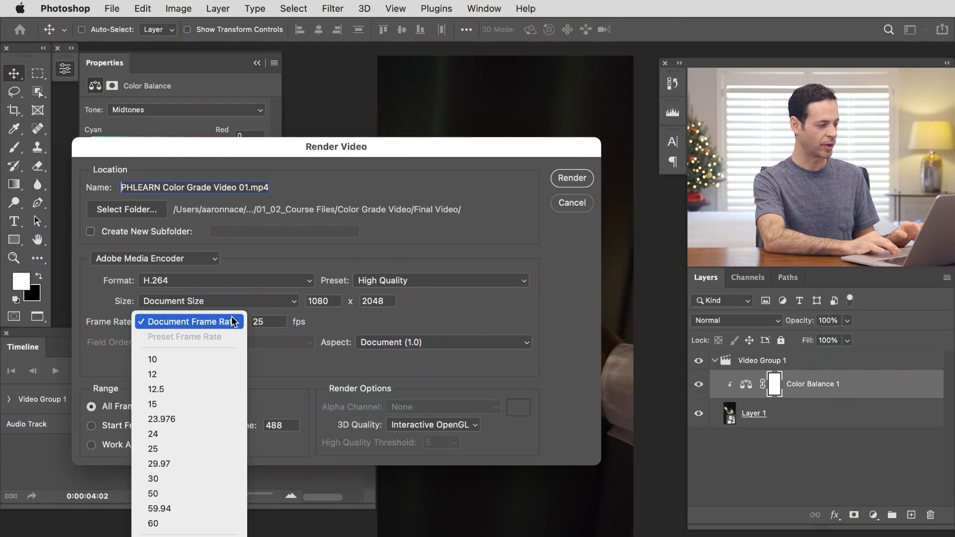
pyautogui.click(232, 315)
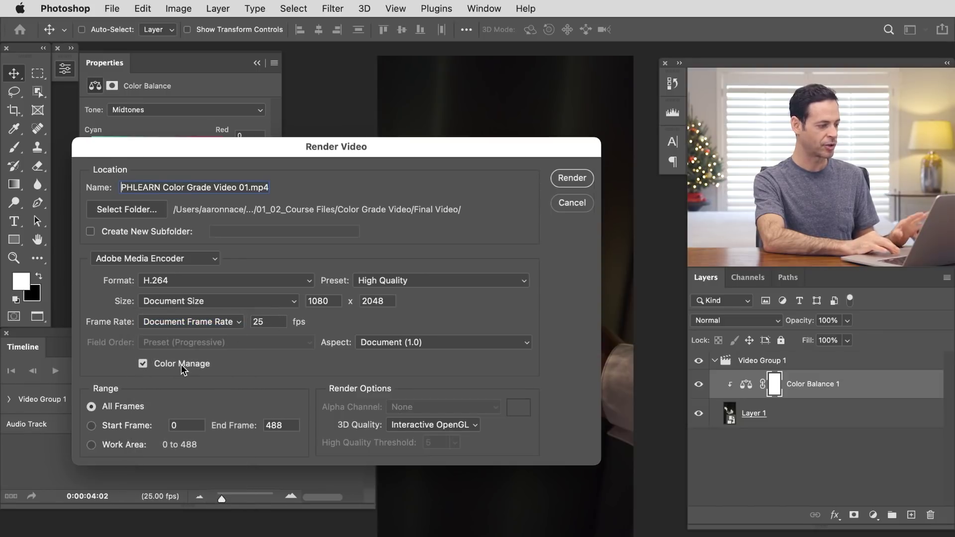
pyautogui.click(577, 178)
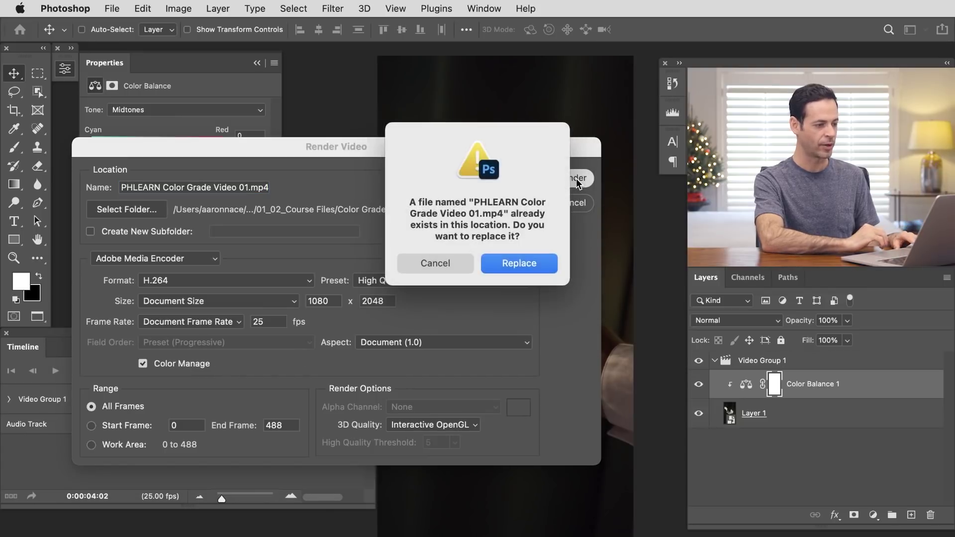
pyautogui.click(515, 268)
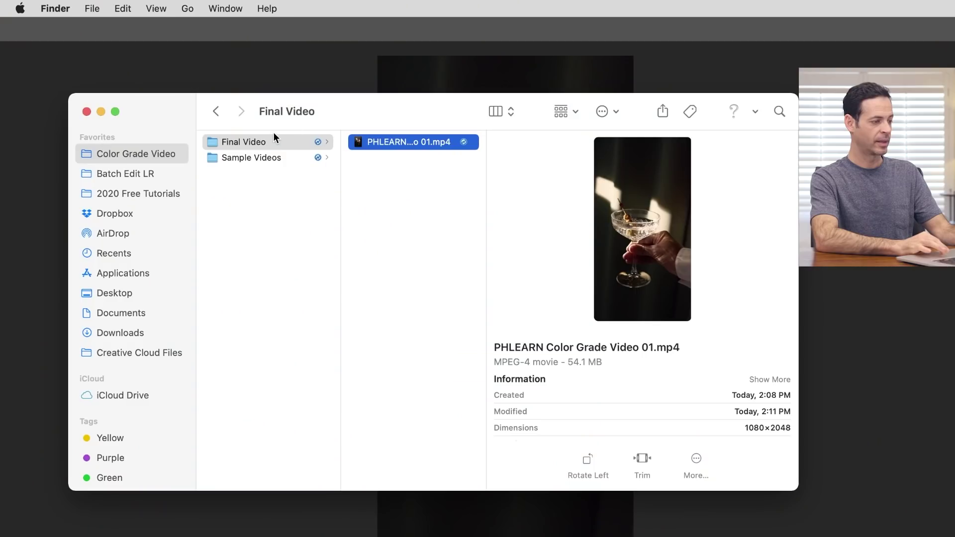
# Preview the rendered martini MP4 in Quick Look, then close the preview
pyautogui.press('space')
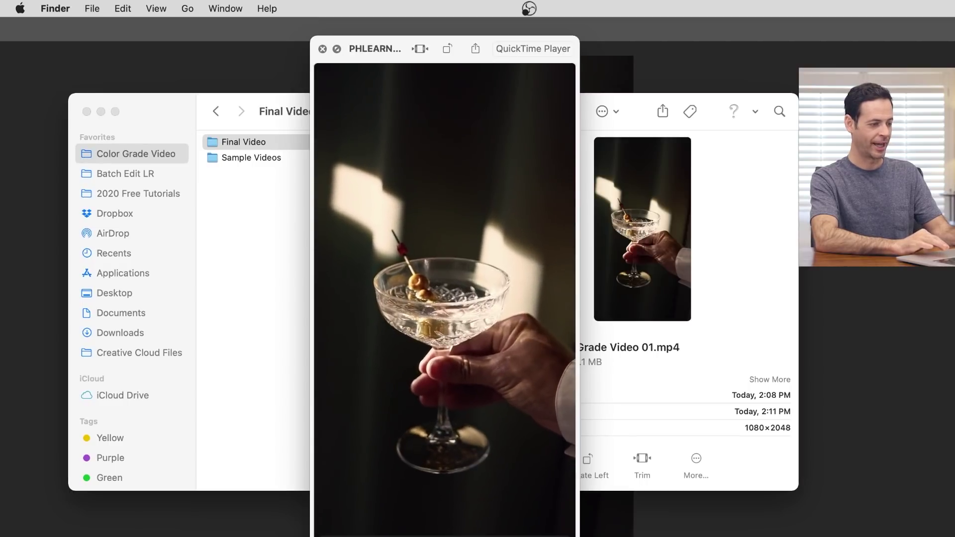
pyautogui.press('space')
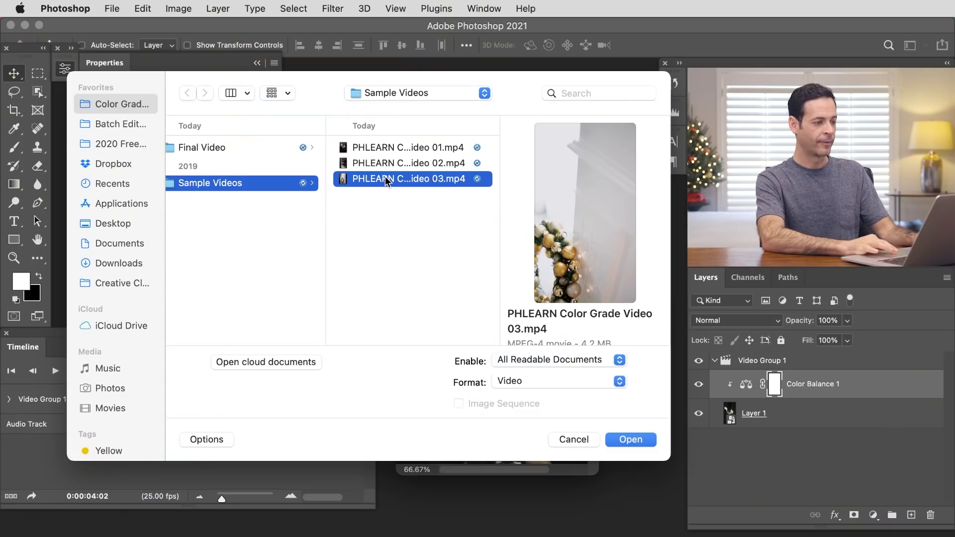
# Open PHLEARN Color Grade Video 03.mp4 and frame the wreath in full-screen view
pyautogui.click(628, 439)
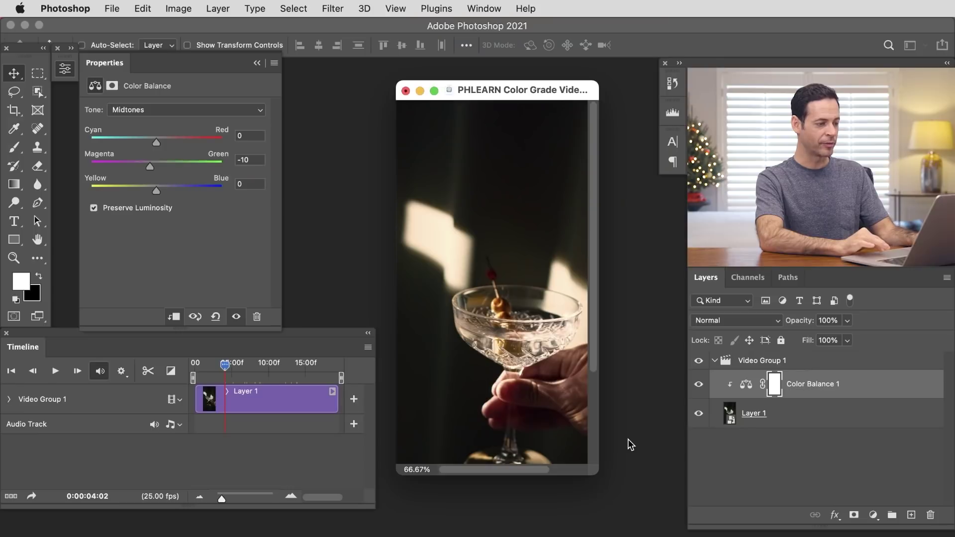
pyautogui.press('f')
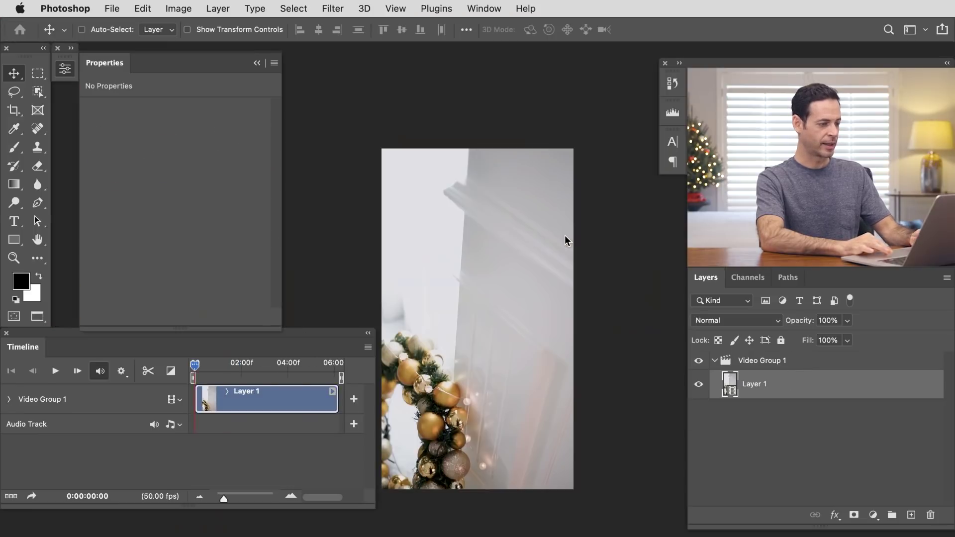
pyautogui.click(475, 343)
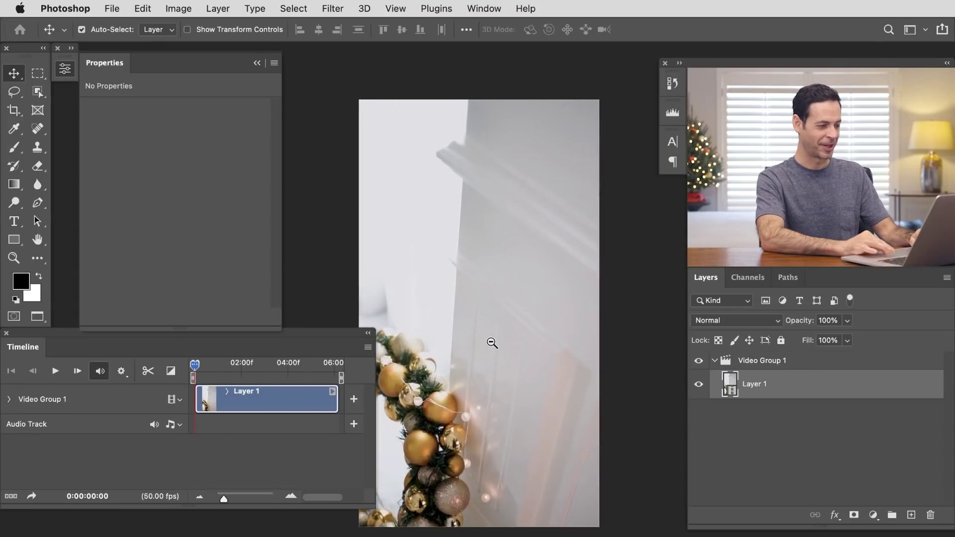
pyautogui.moveTo(490, 342); pyautogui.dragTo(518, 330)
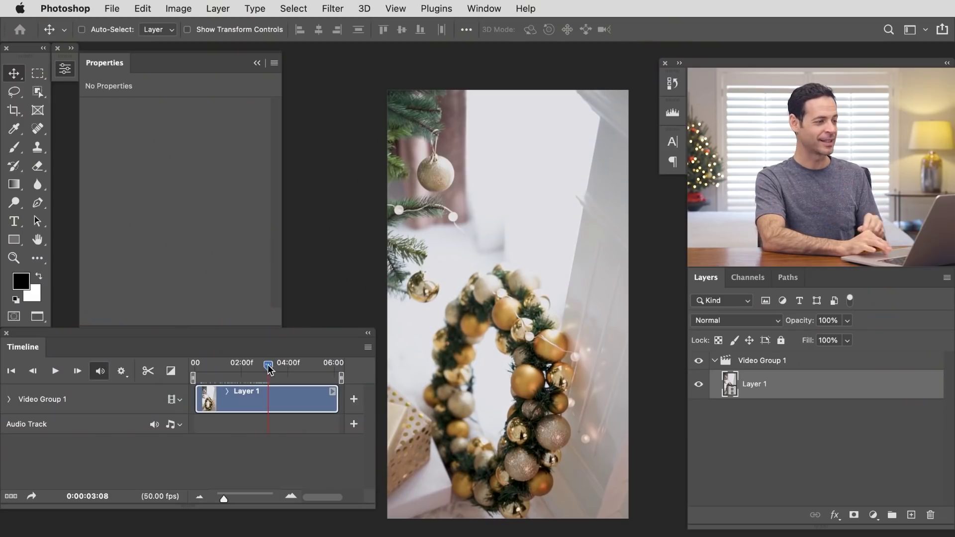
# Add a Color Lookup 1 adjustment layer above the wreath clip's Layer 1
pyautogui.click(217, 9)
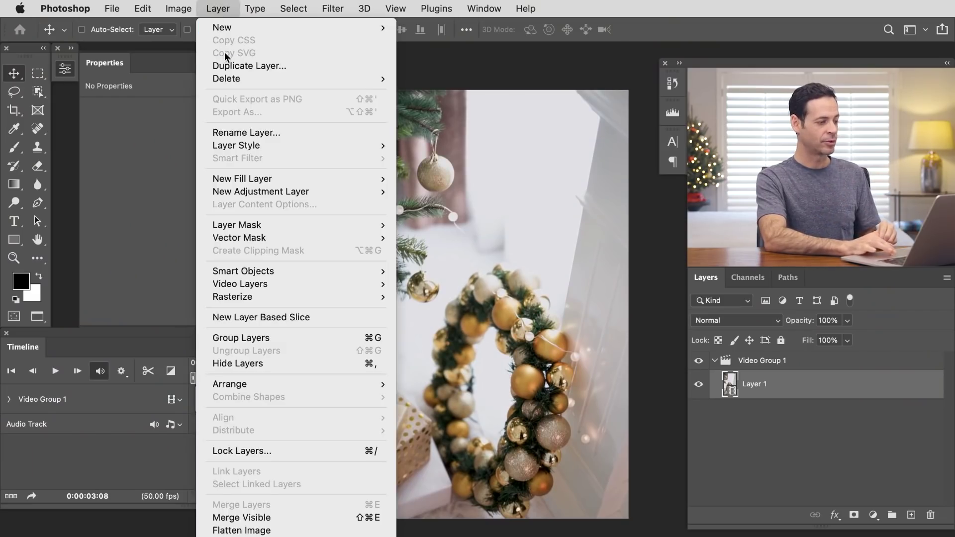
pyautogui.moveTo(266, 193)
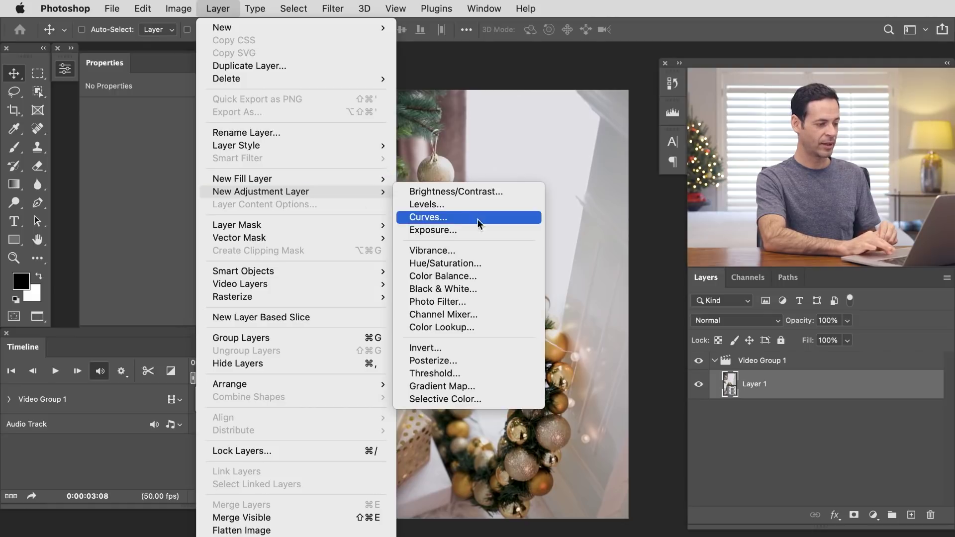
pyautogui.click(481, 327)
pyautogui.click(604, 280)
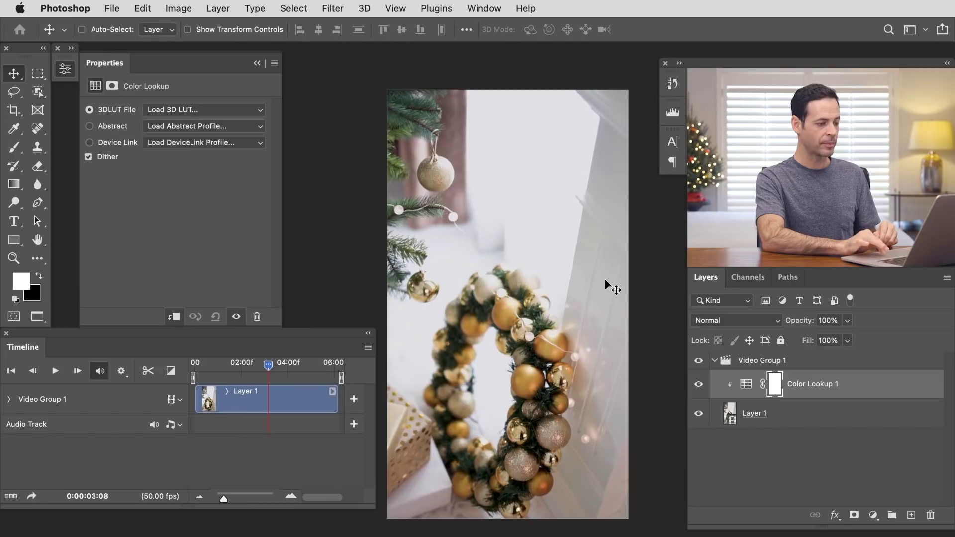
pyautogui.click(243, 113)
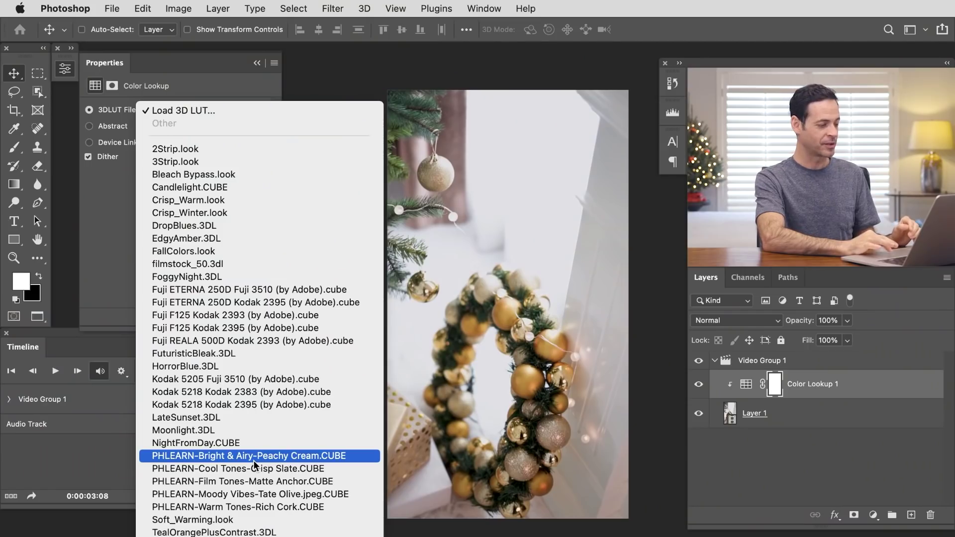
# Preview the Peachy Cream, Crisp Slate and Matte Anchor LUTs, scrubbing through the clip
pyautogui.click(254, 457)
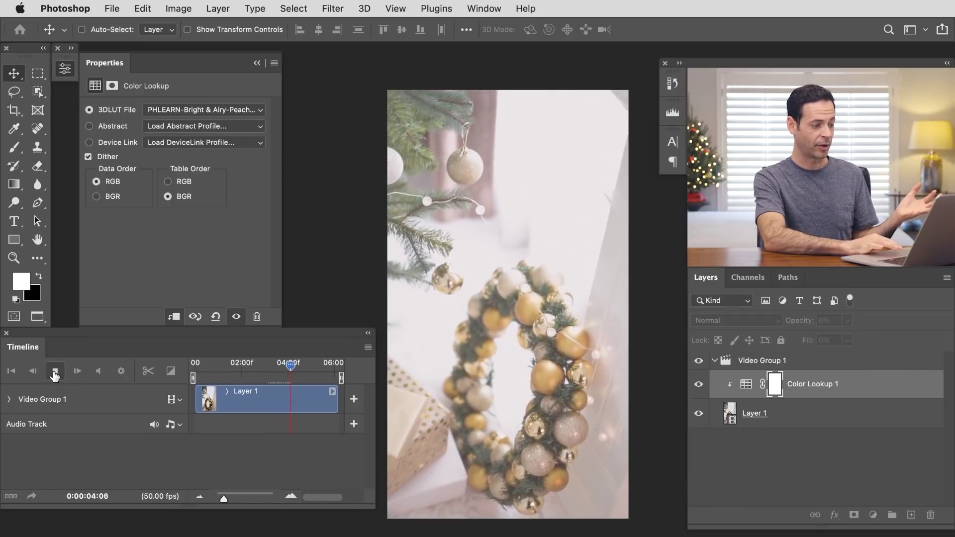
pyautogui.click(228, 110)
pyautogui.click(231, 123)
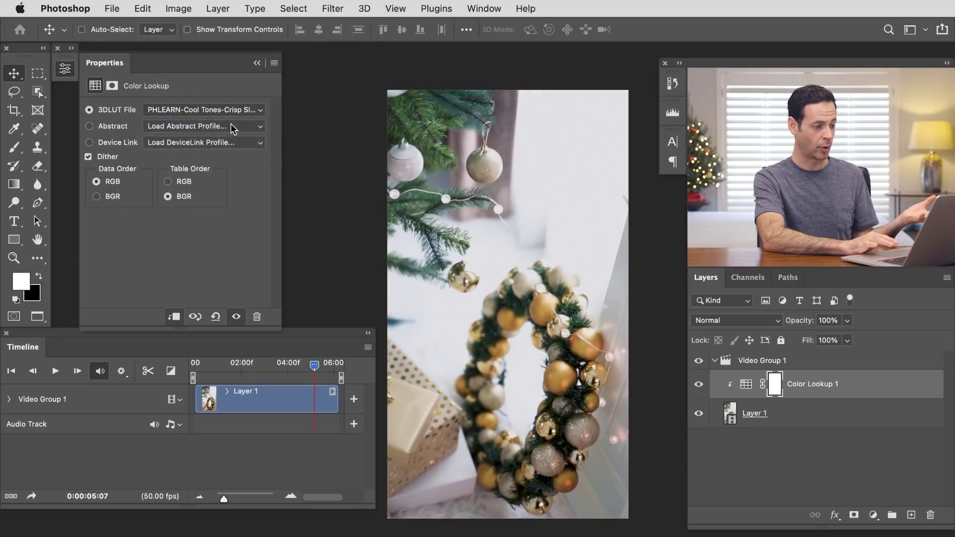
pyautogui.click(228, 110)
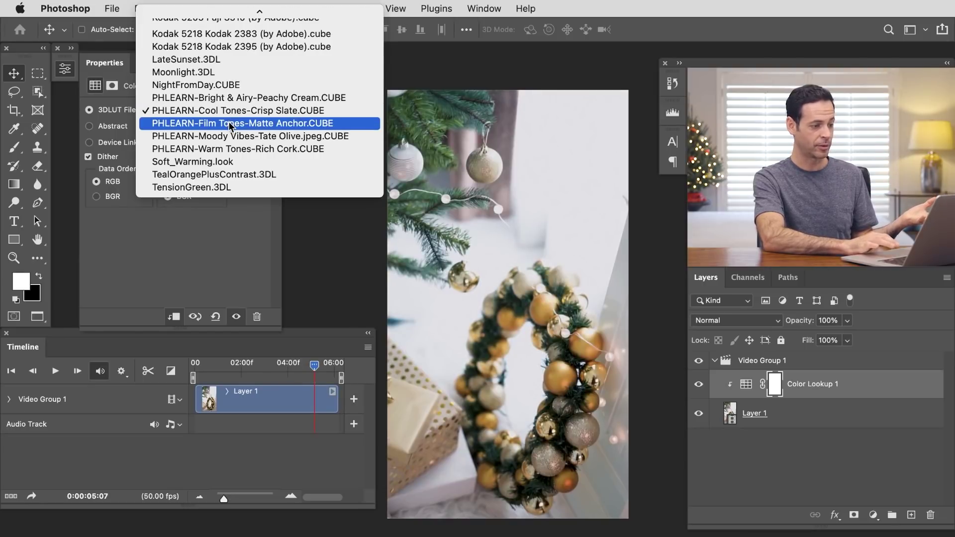
pyautogui.click(229, 122)
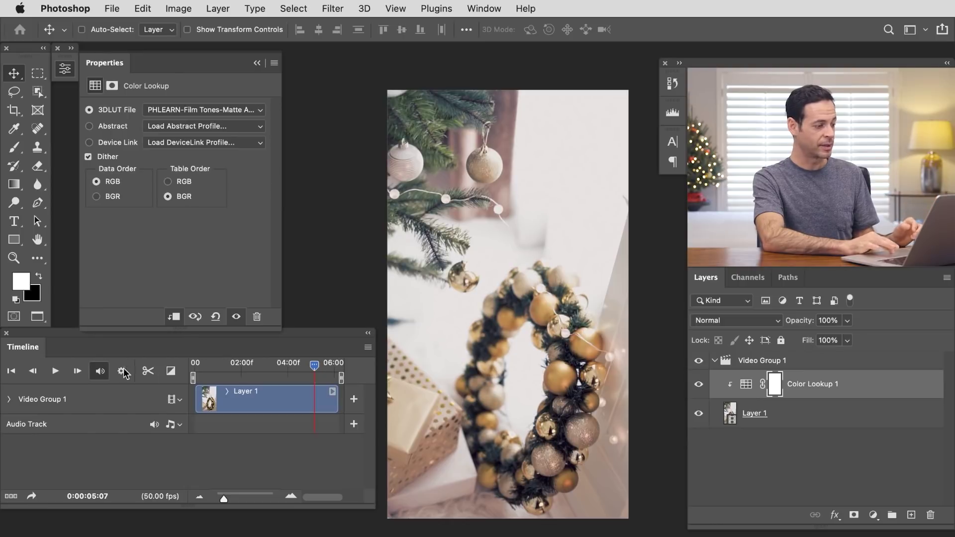
pyautogui.moveTo(237, 369); pyautogui.dragTo(290, 369)
# Try the Moody Vibes-Tate Olive LUT, then settle on Warm Tones-Rich Cork
pyautogui.click(213, 106)
pyautogui.click(214, 121)
pyautogui.click(213, 109)
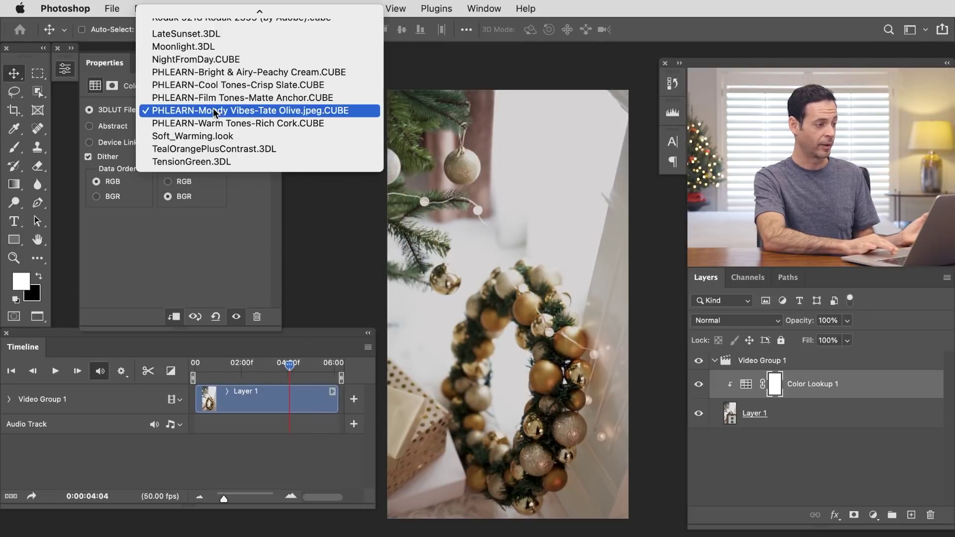
pyautogui.click(214, 118)
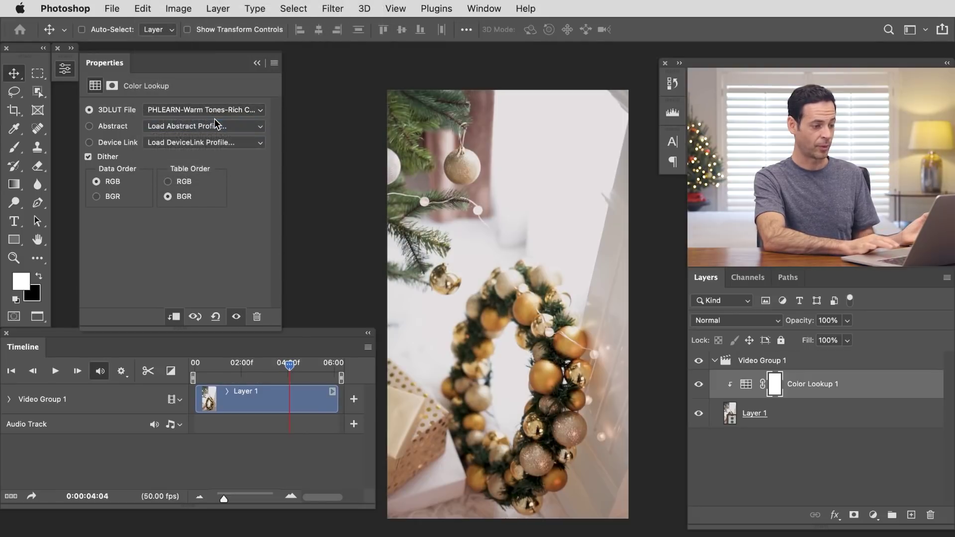
pyautogui.click(259, 369)
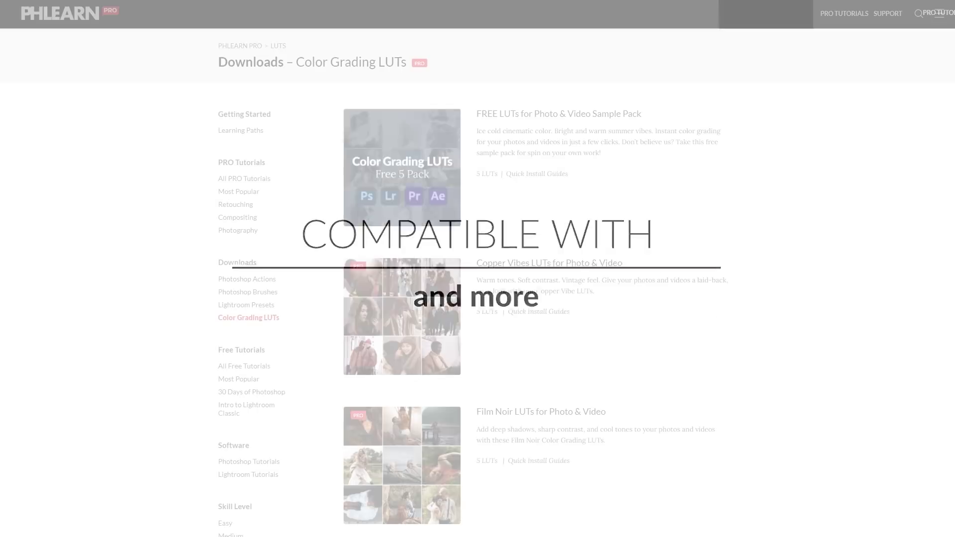
pyautogui.scroll(-7, 477, 284)
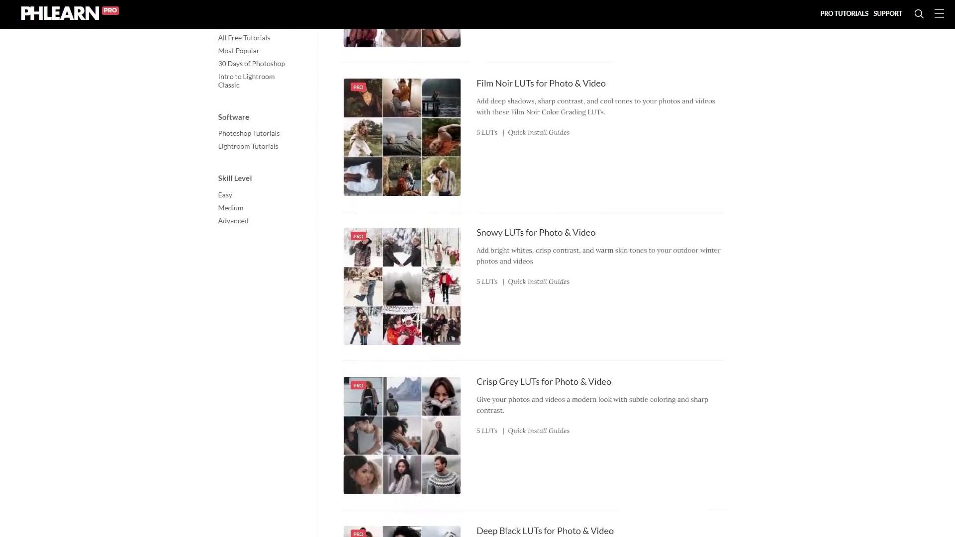
pyautogui.scroll(-10, 478, 283)
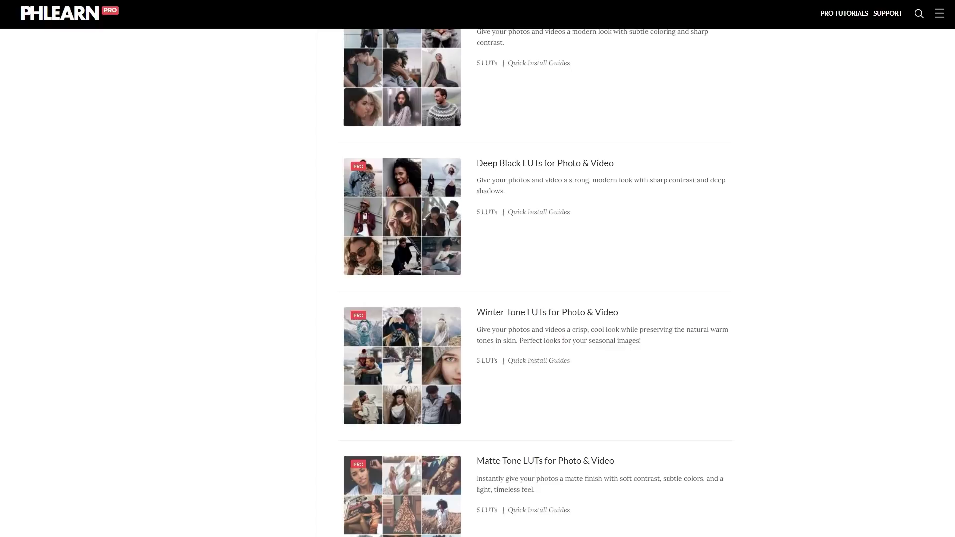
pyautogui.scroll(-10, 478, 284)
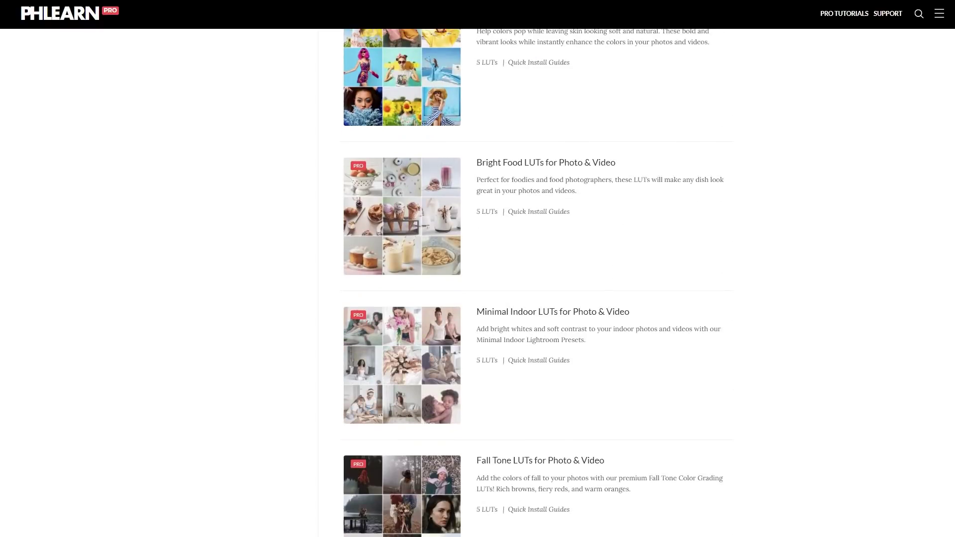
pyautogui.scroll(-15, 478, 284)
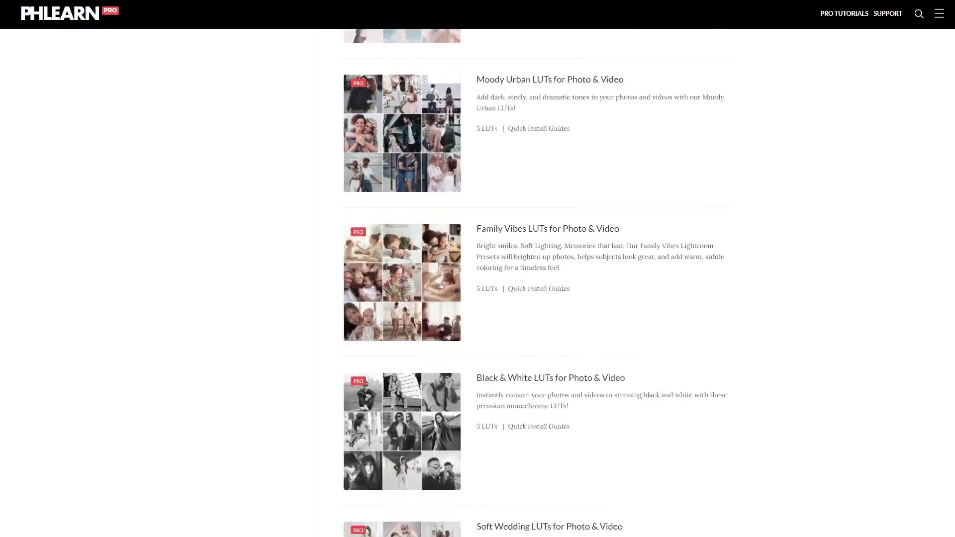
pyautogui.scroll(-5, 478, 283)
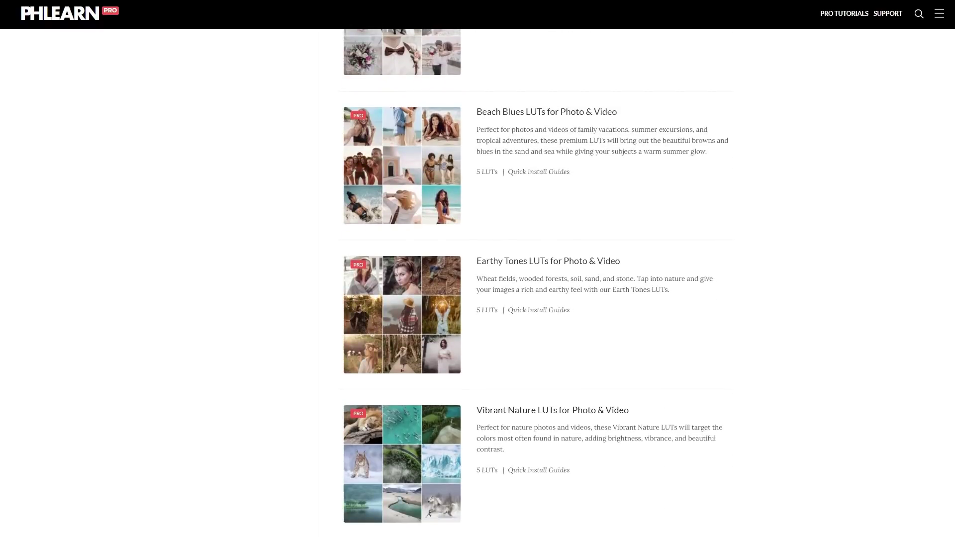
pyautogui.scroll(-8, 478, 284)
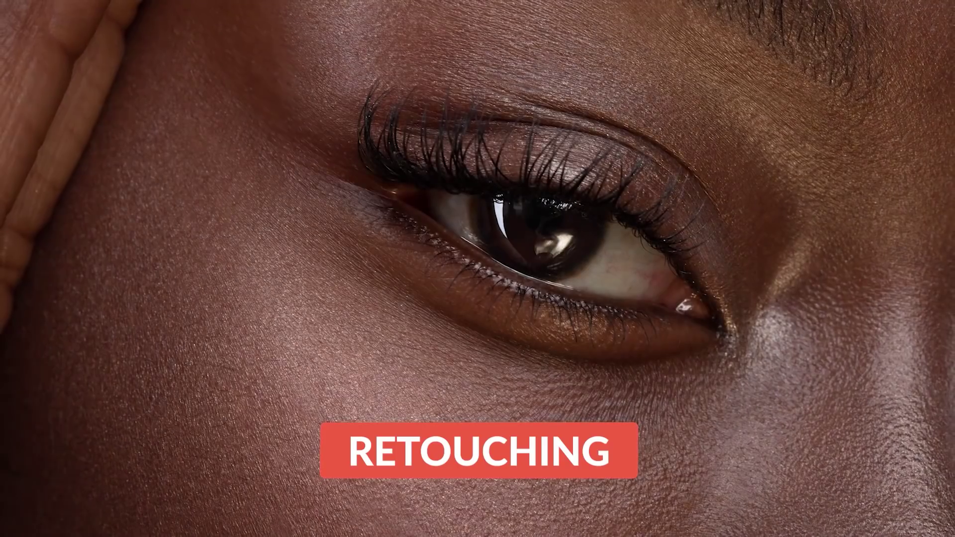